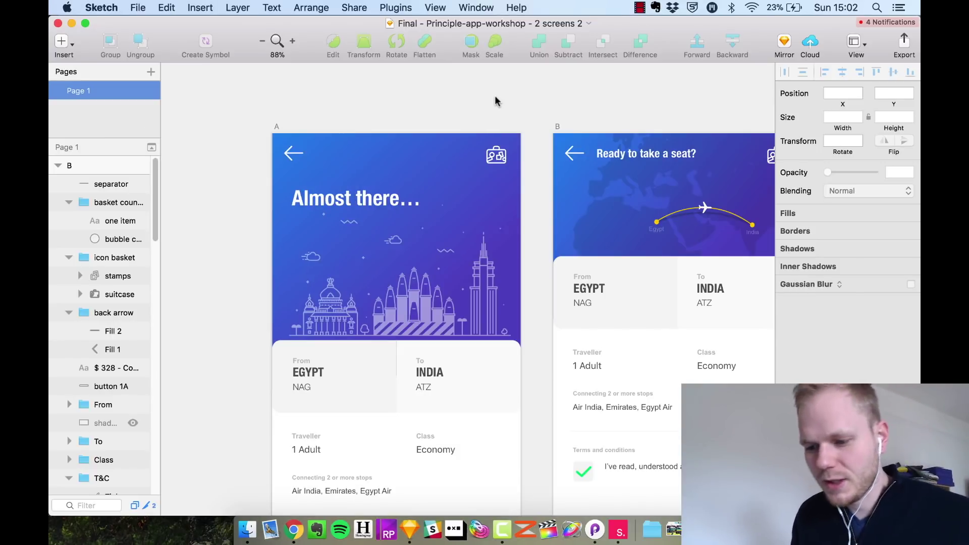
Compare the Almost there… and Ready to take a seat? headings on the two screens
left_click_drag(508, 94, 476, 96)
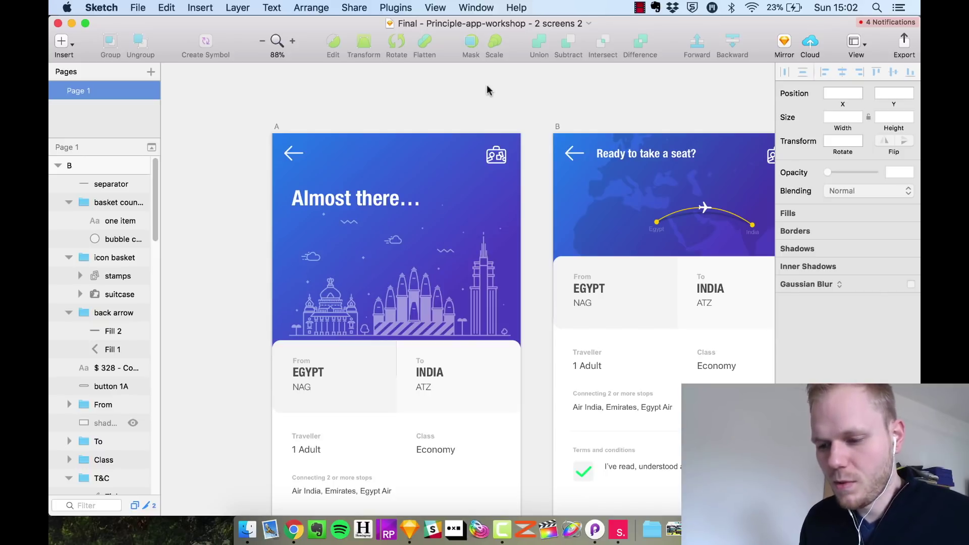
scroll(489, 219, "down", 2)
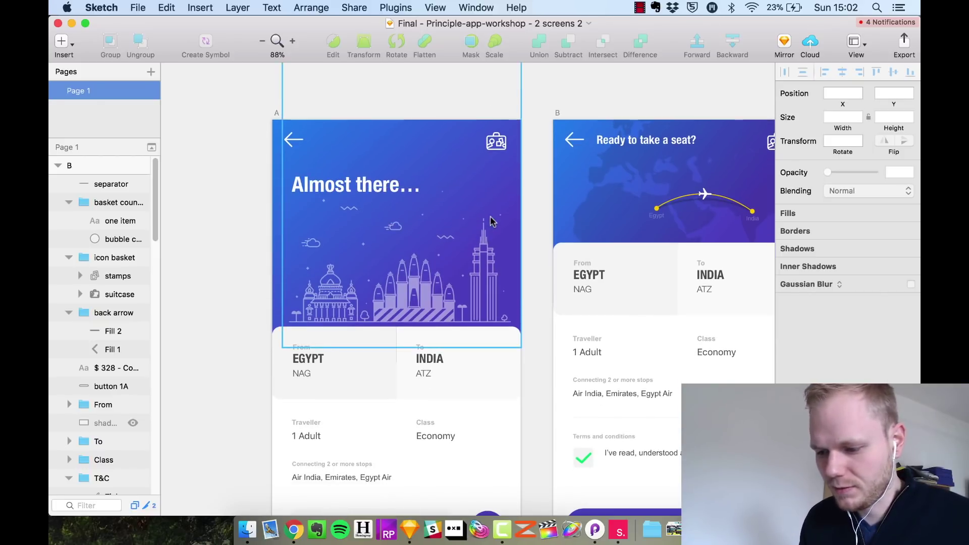
scroll(495, 216, "down", 2)
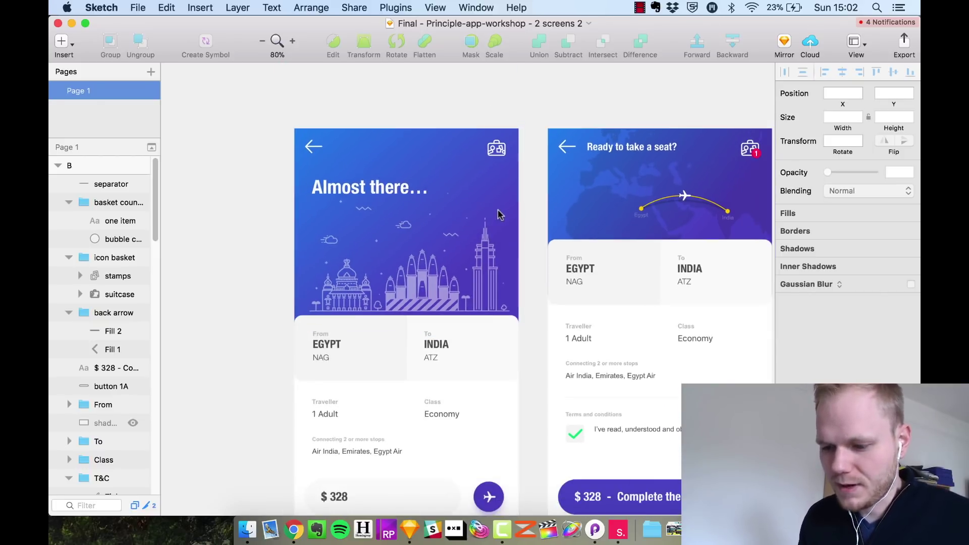
scroll(497, 214, "down", 2)
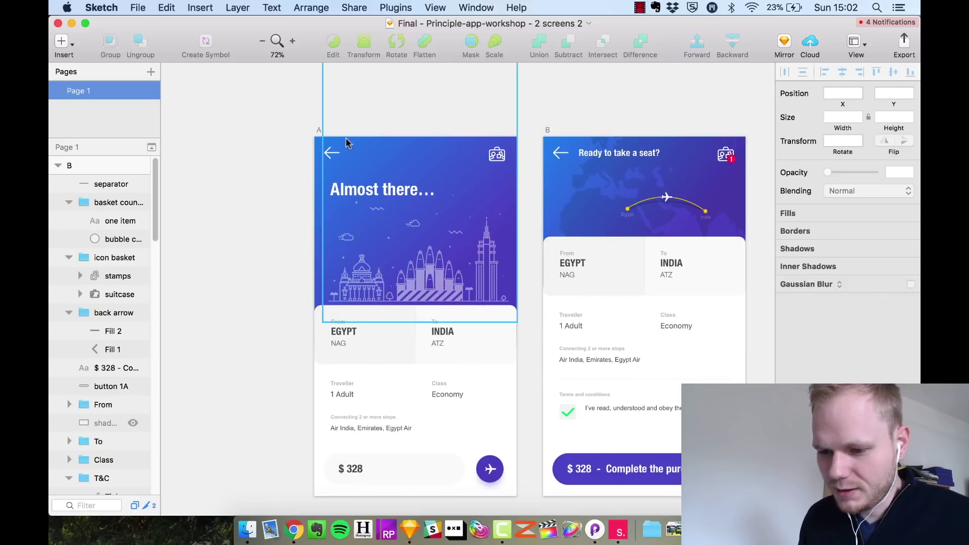
left_click(319, 130)
left_click(546, 126)
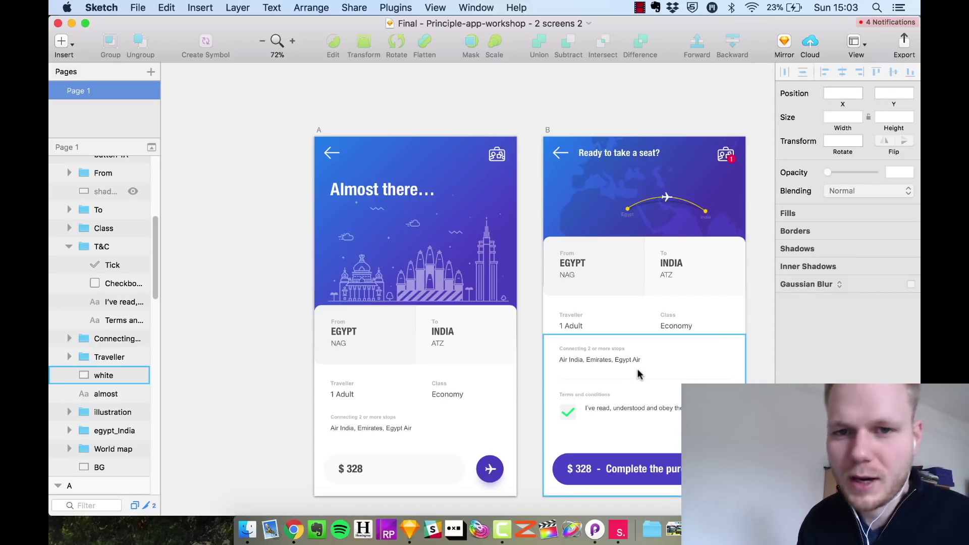
left_click(511, 111)
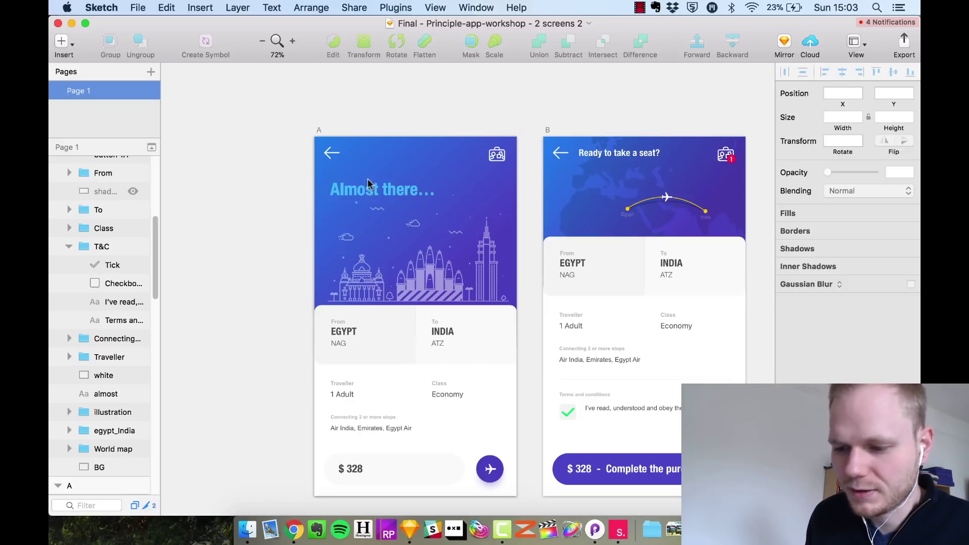
left_click(375, 194)
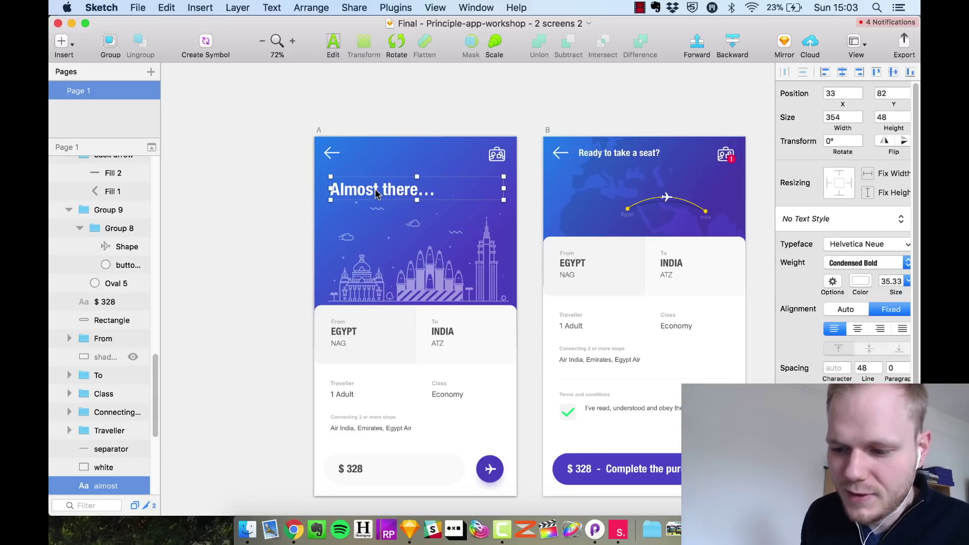
left_click(612, 153)
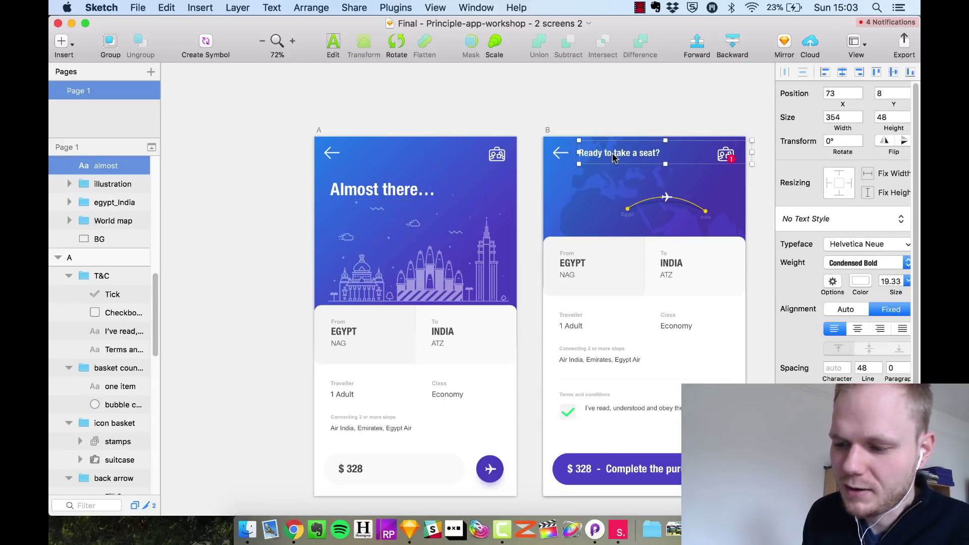
left_click(389, 189)
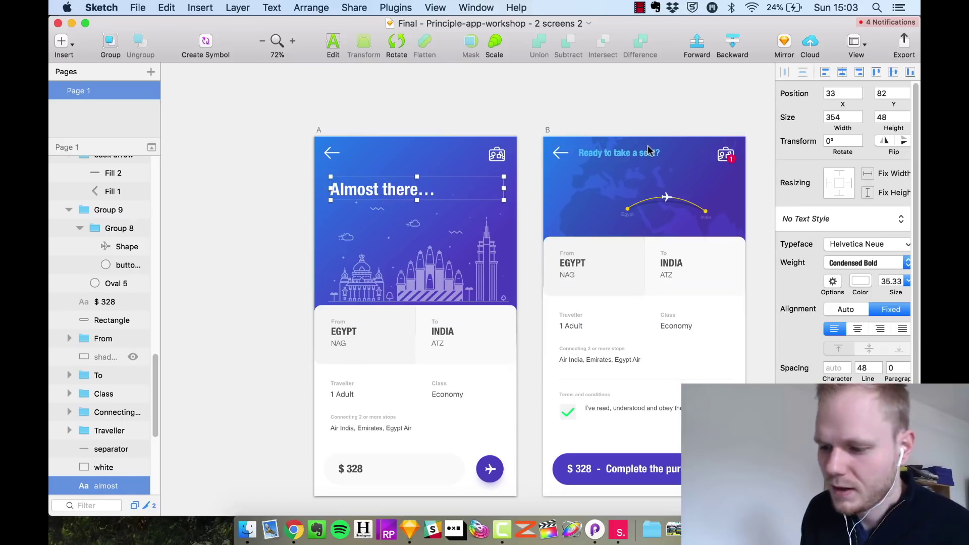
left_click(628, 157)
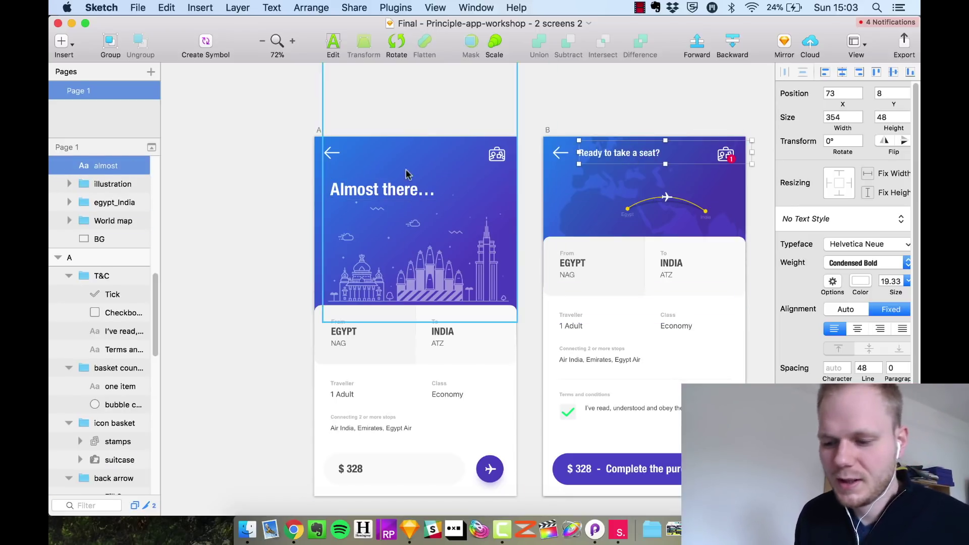
left_click(393, 86)
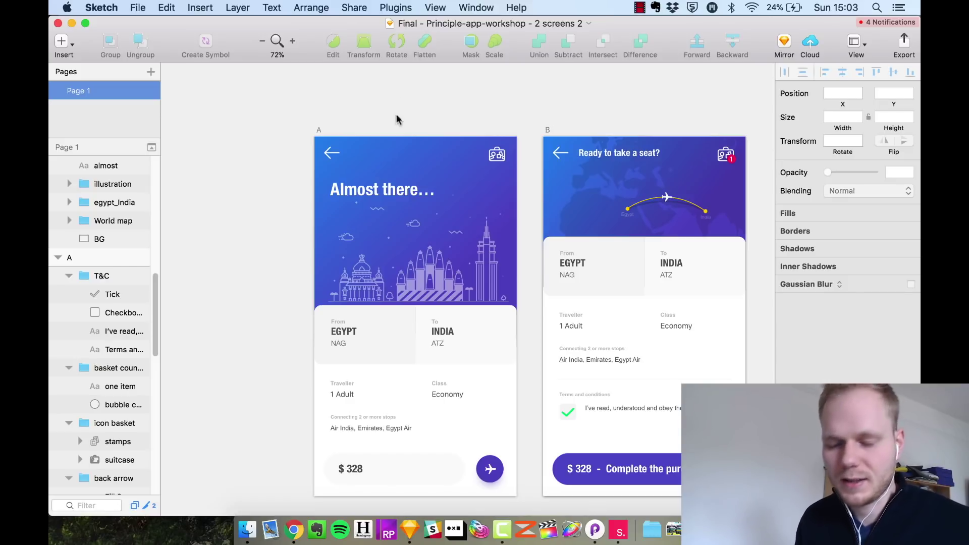
Switch to the Principle prototype and select the round Group 9 arrow button on screen A
left_click(596, 529)
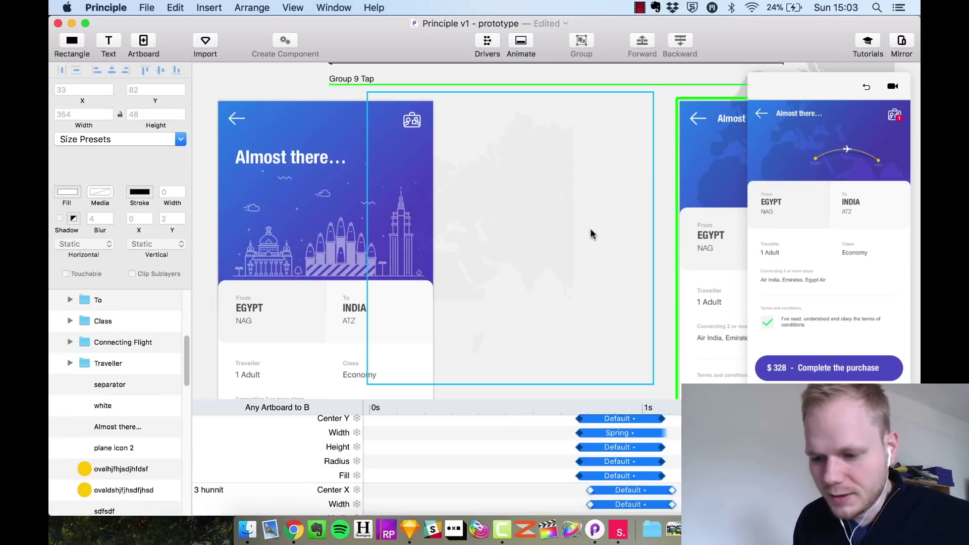
scroll(572, 245, "up", 1)
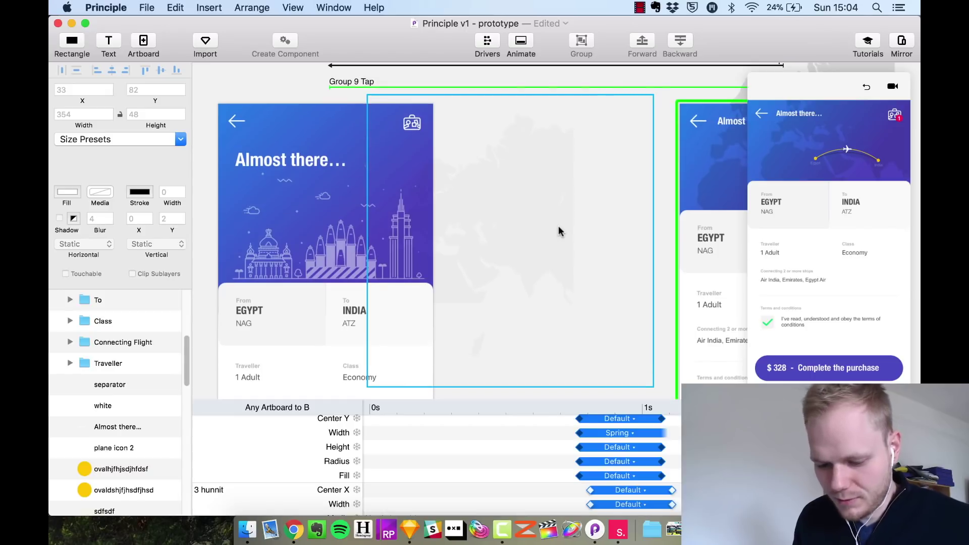
scroll(558, 231, "down", 3)
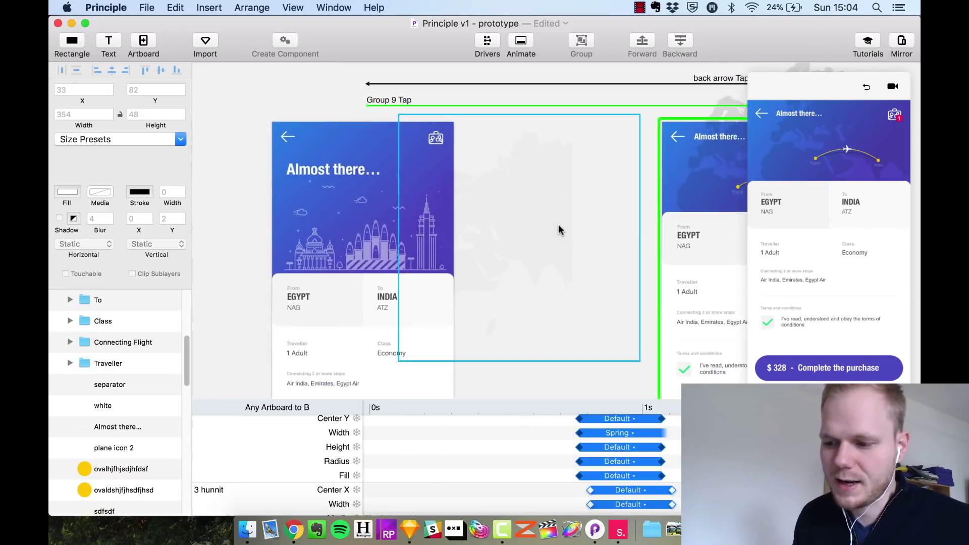
scroll(558, 227, "down", 3)
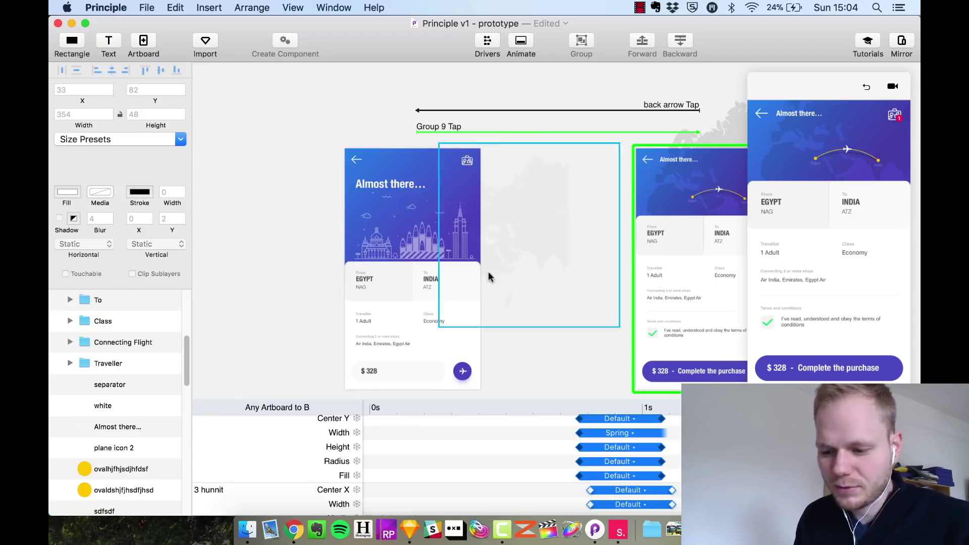
scroll(501, 286, "down", 1)
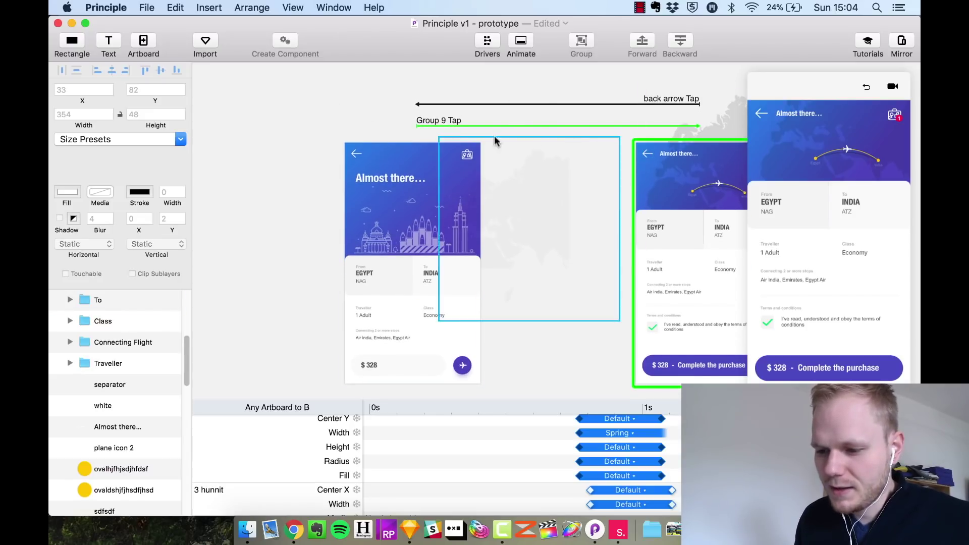
left_click(463, 365)
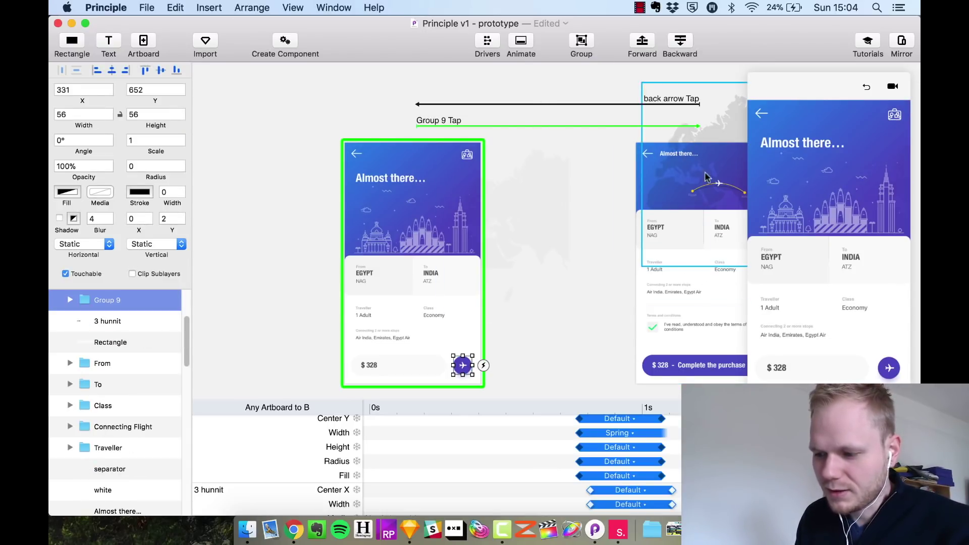
Centre and enlarge the preview, then replay the arrow-tap transition to screen B and back several times
left_click_drag(822, 93, 506, 75)
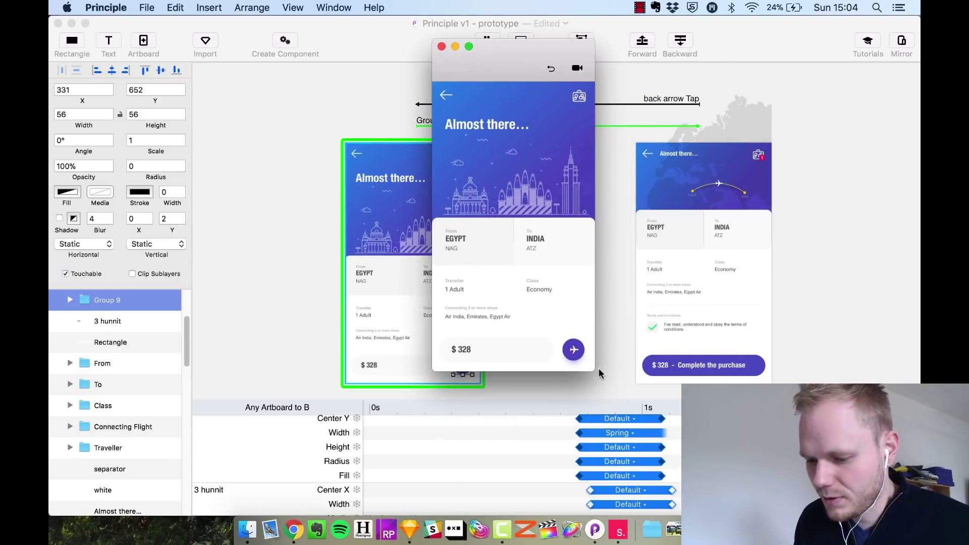
left_click_drag(590, 370, 761, 498)
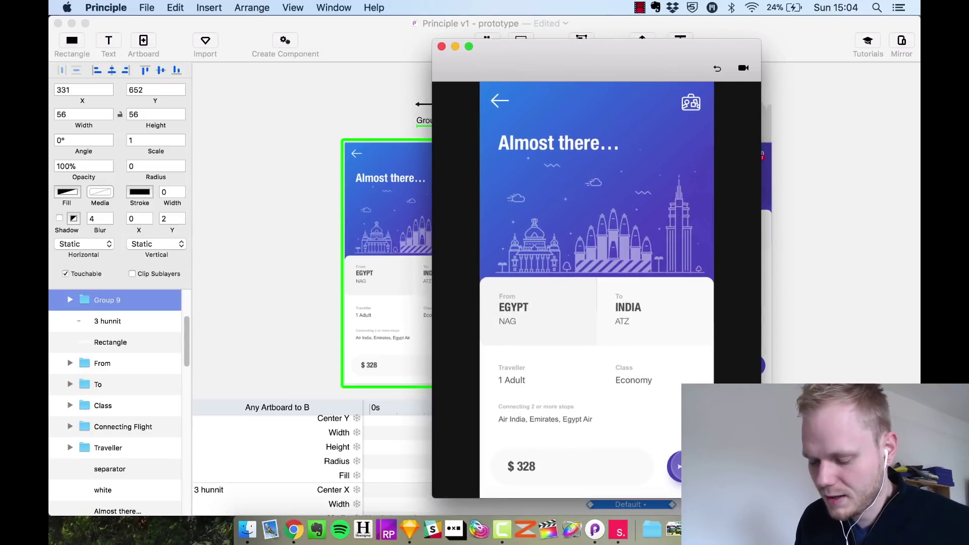
left_click(675, 467)
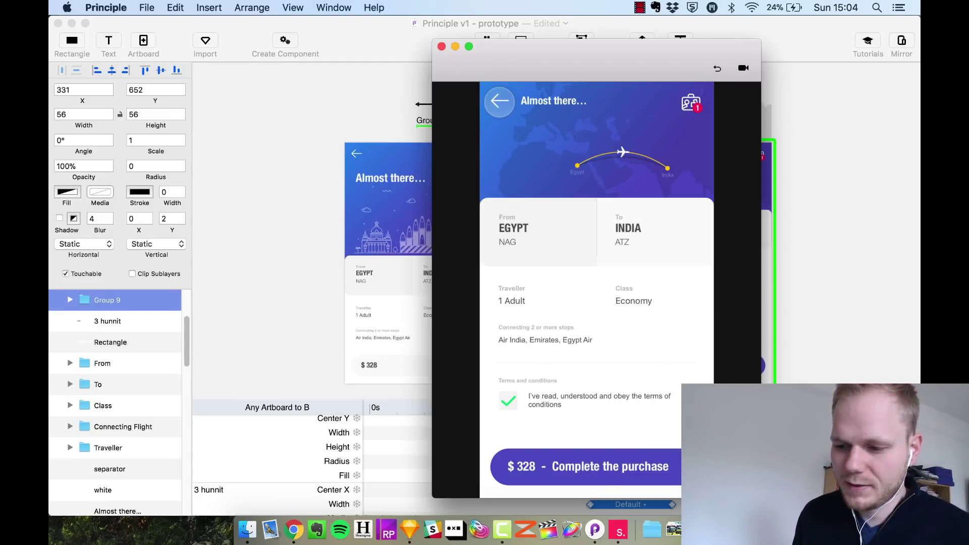
left_click(499, 101)
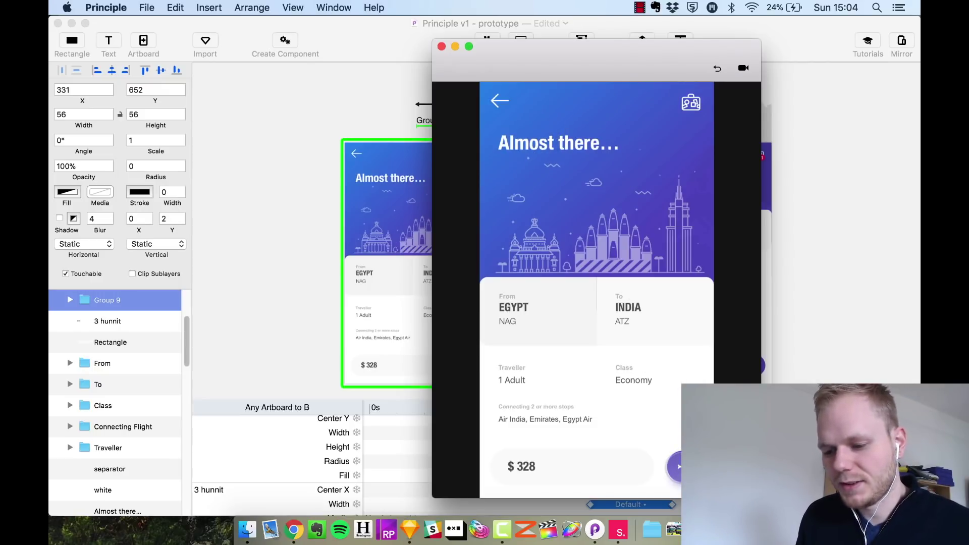
left_click(676, 467)
left_click(501, 100)
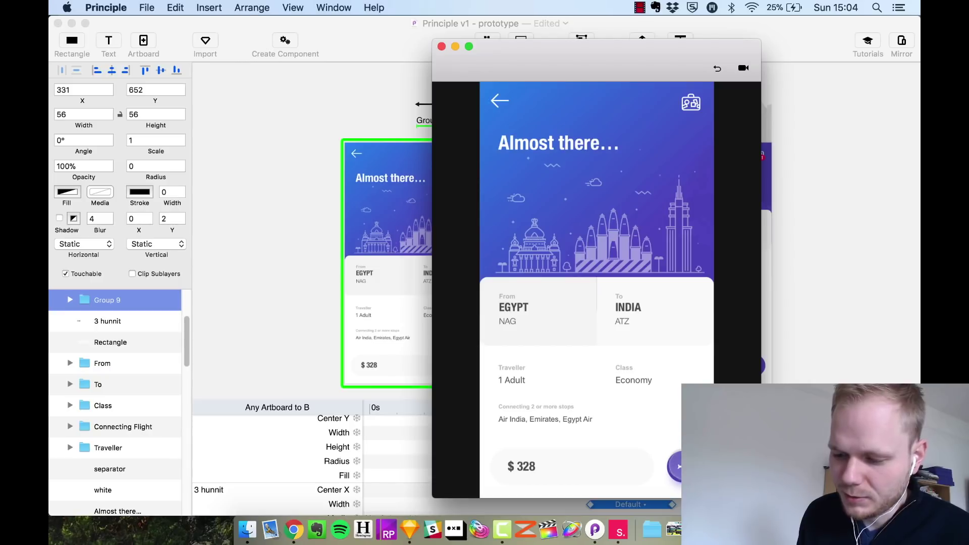
left_click(675, 466)
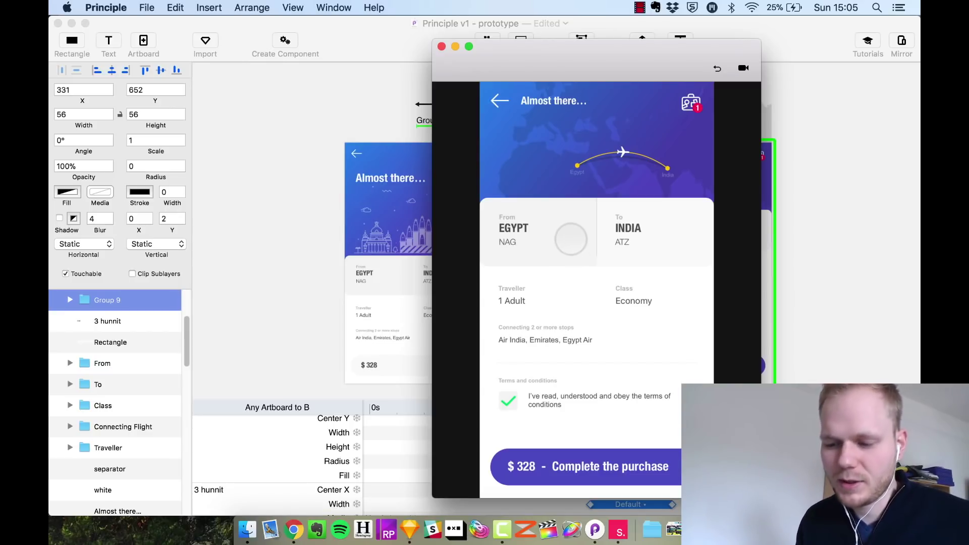
Close the preview and inspect the Almost there… heading on screens A and B
left_click(441, 47)
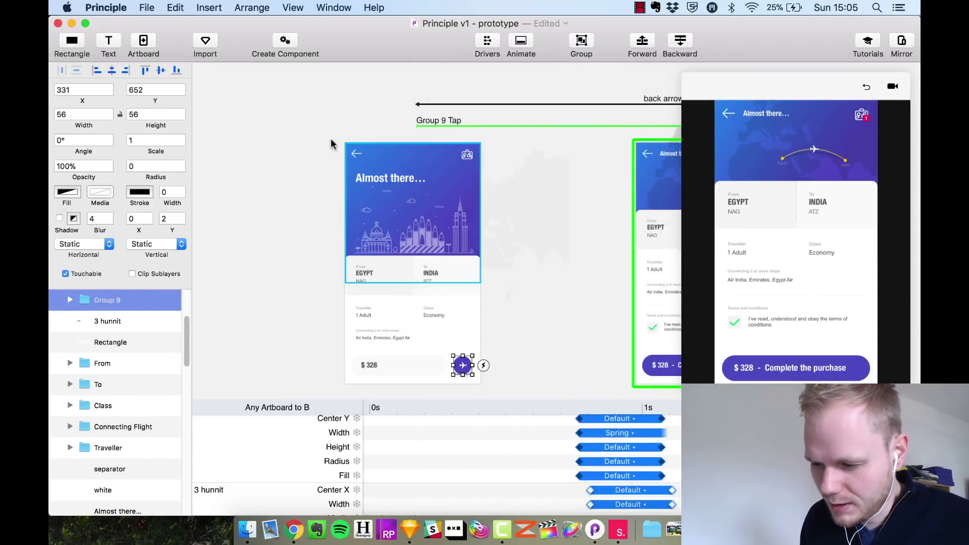
left_click(428, 133)
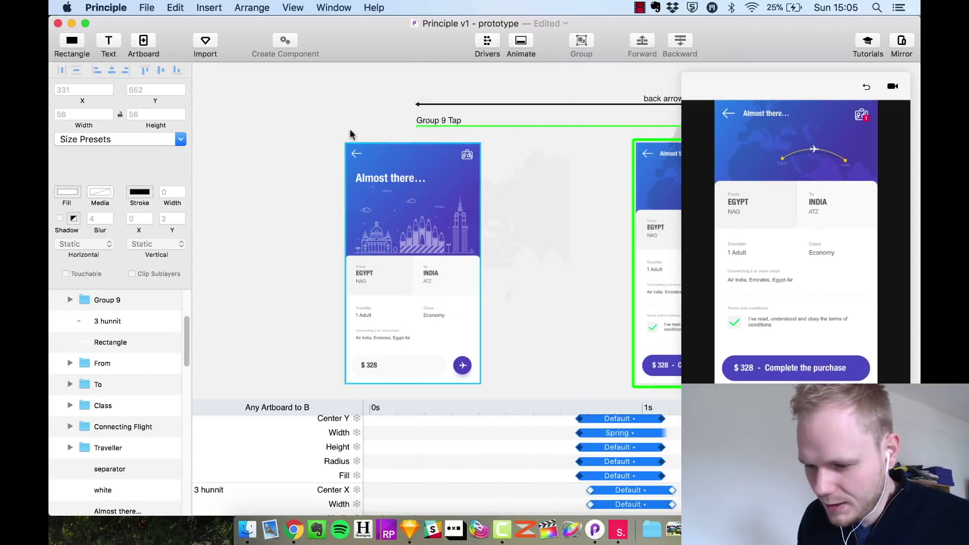
scroll(329, 108, "down", 1)
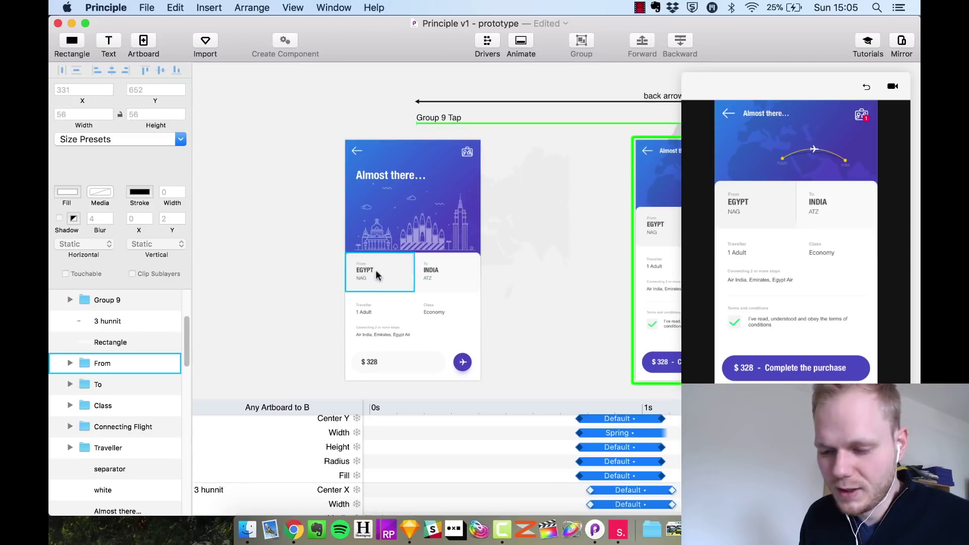
left_click(393, 179)
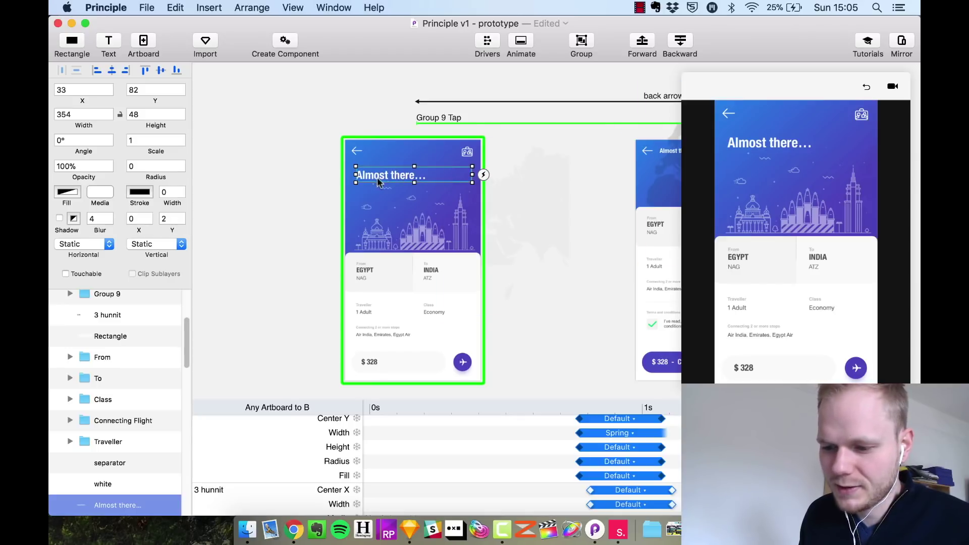
left_click(668, 151)
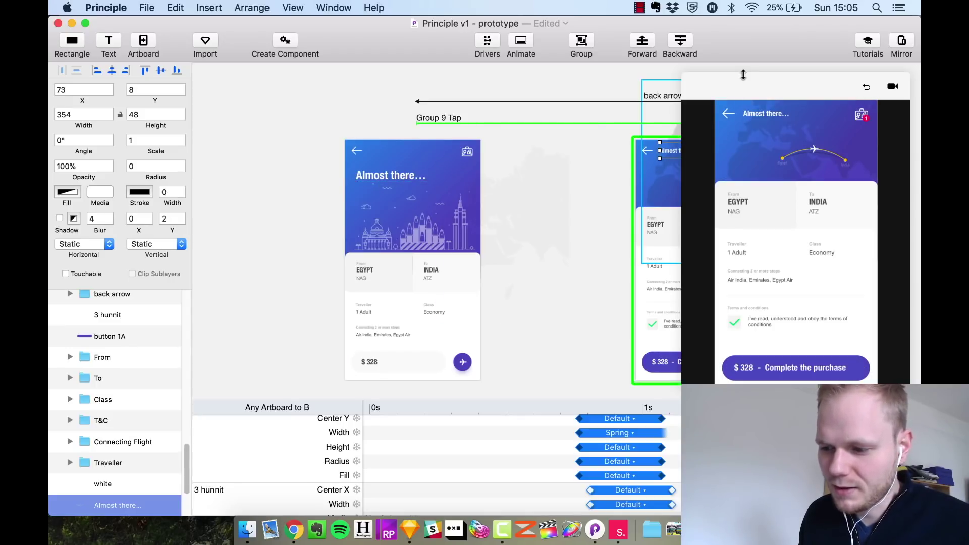
Move the preview window beside the artboard and bring the editor forward
left_click_drag(787, 103, 792, 344)
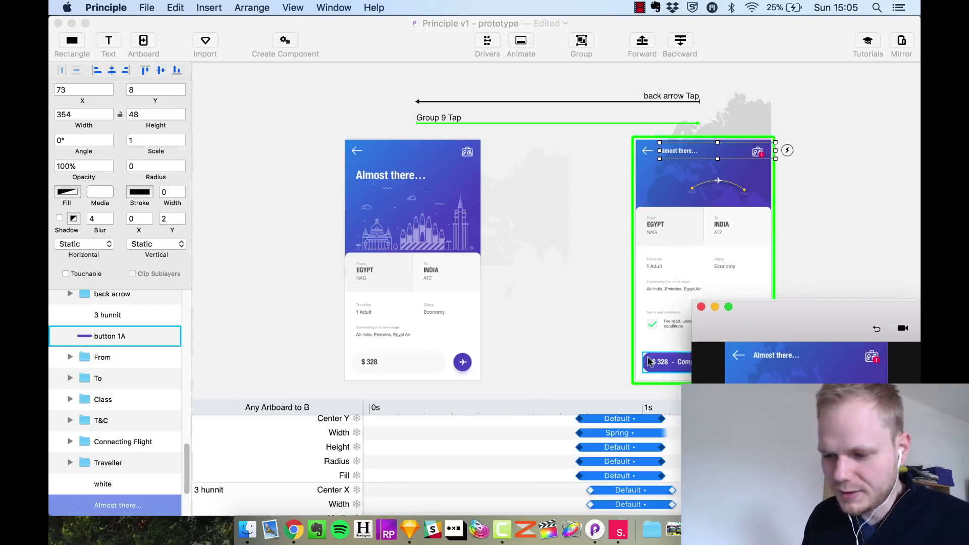
left_click_drag(774, 339, 748, 137)
left_click(288, 172)
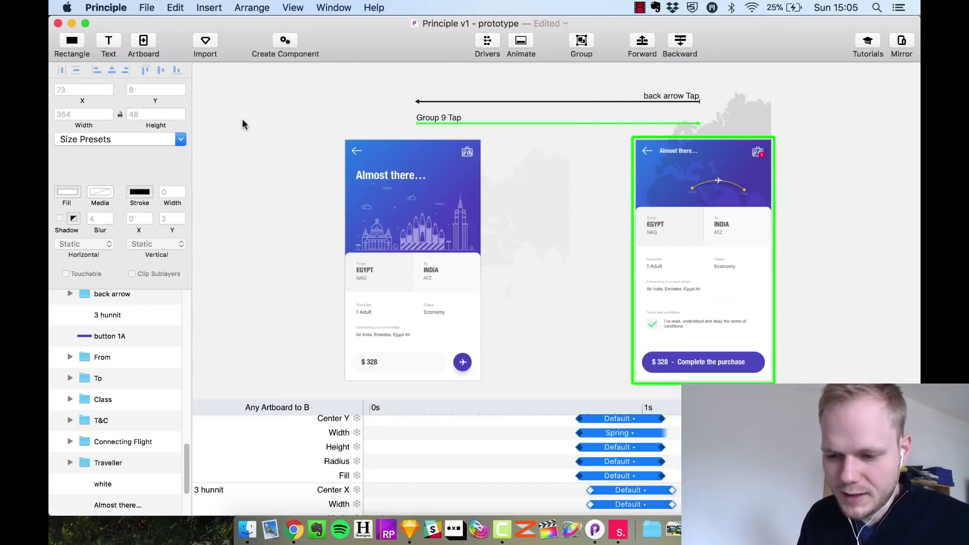
Add a rectangle and shape it into a full-width bar below the Almost there… heading on screen A
left_click(85, 45)
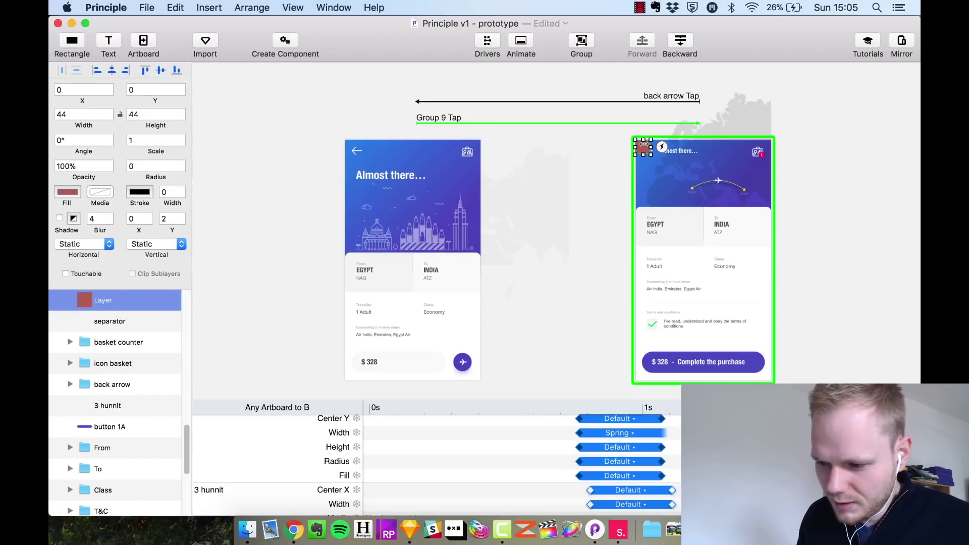
left_click_drag(650, 155, 650, 210)
left_click_drag(636, 167, 365, 218)
left_click_drag(378, 262, 481, 214)
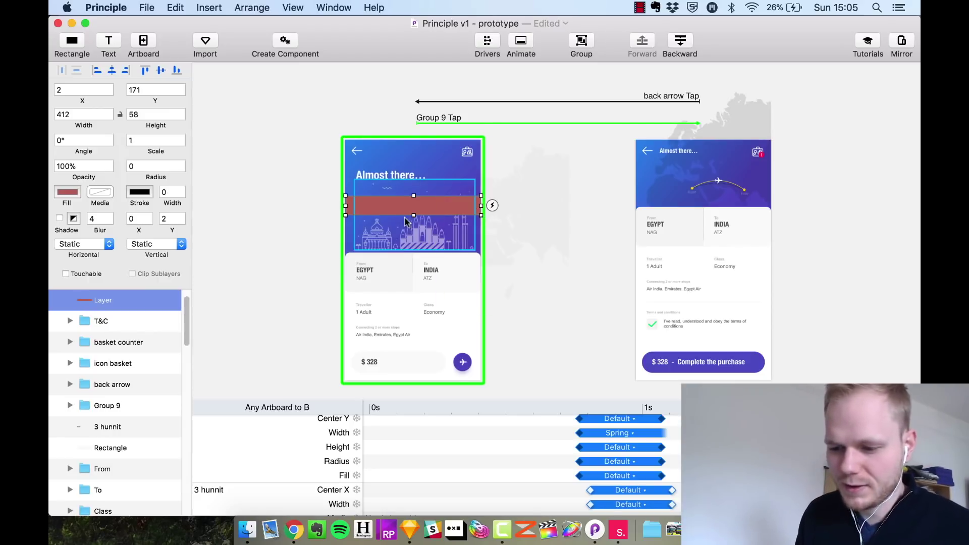
Fill the bar with the sampled light grey card colour F4F4F4
left_click(63, 196)
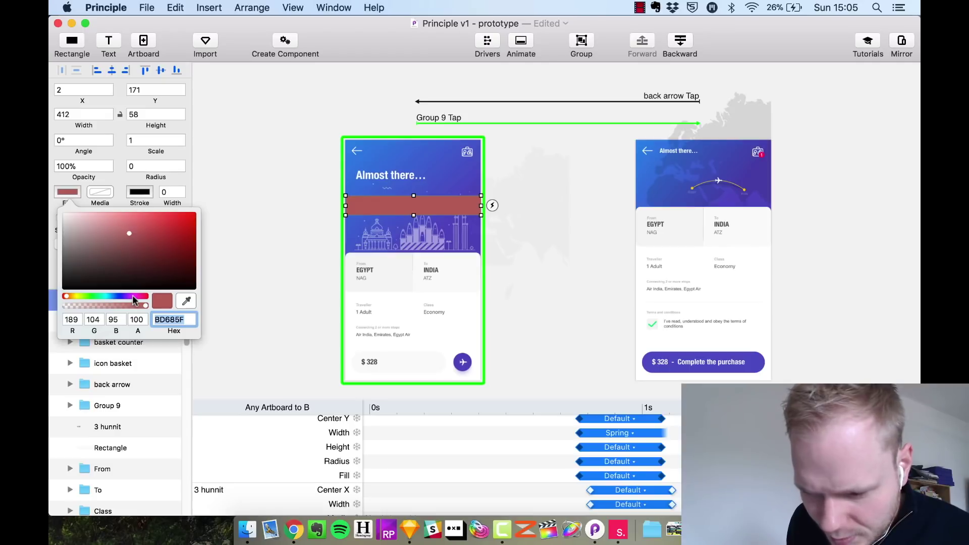
left_click(98, 295)
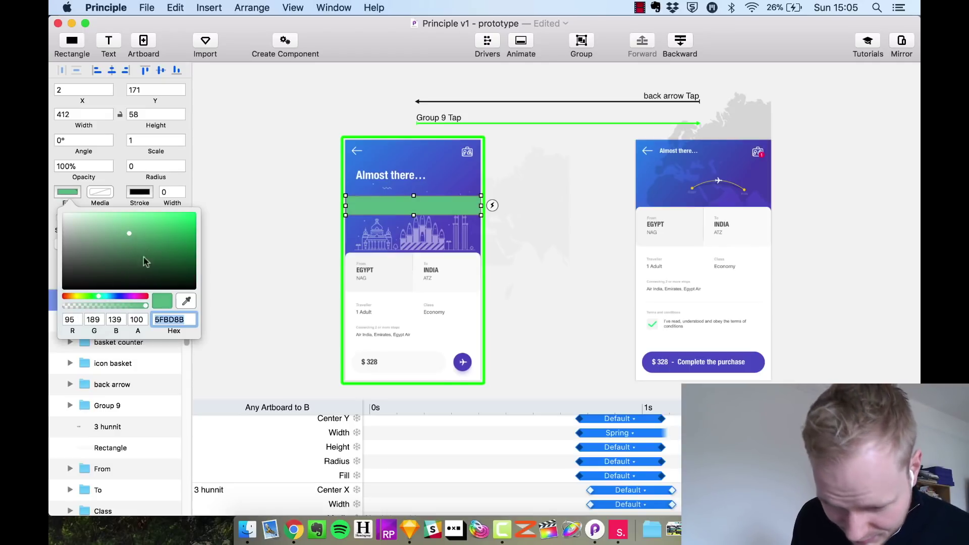
left_click(394, 266)
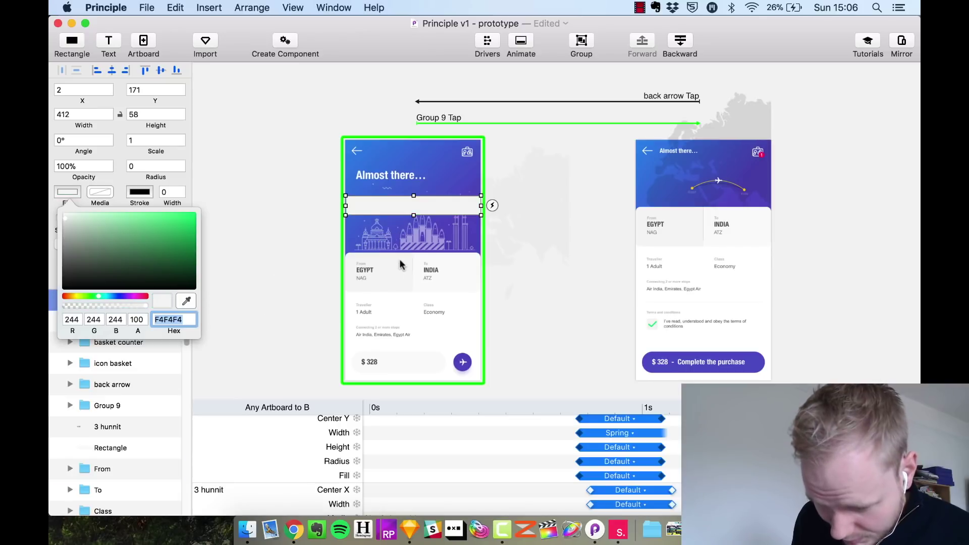
left_click(139, 192)
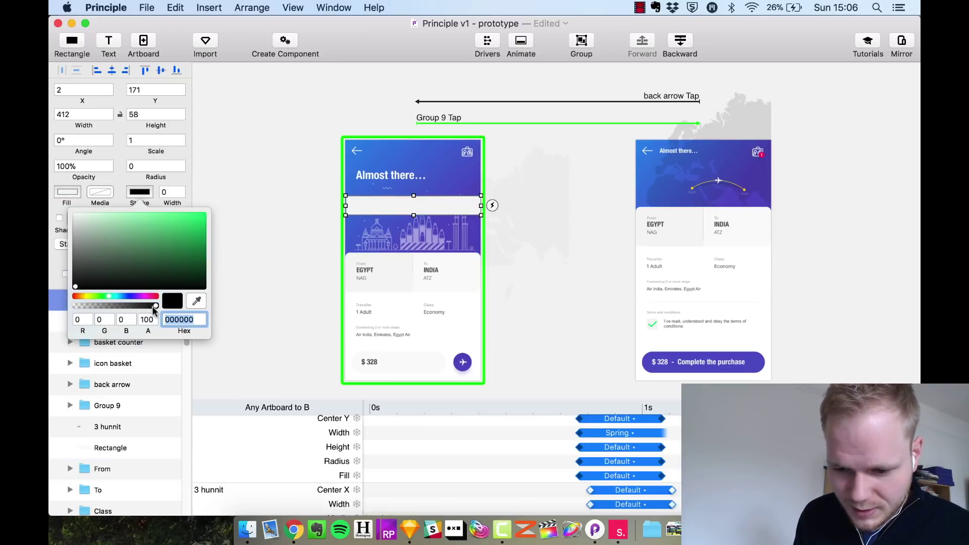
left_click(139, 192)
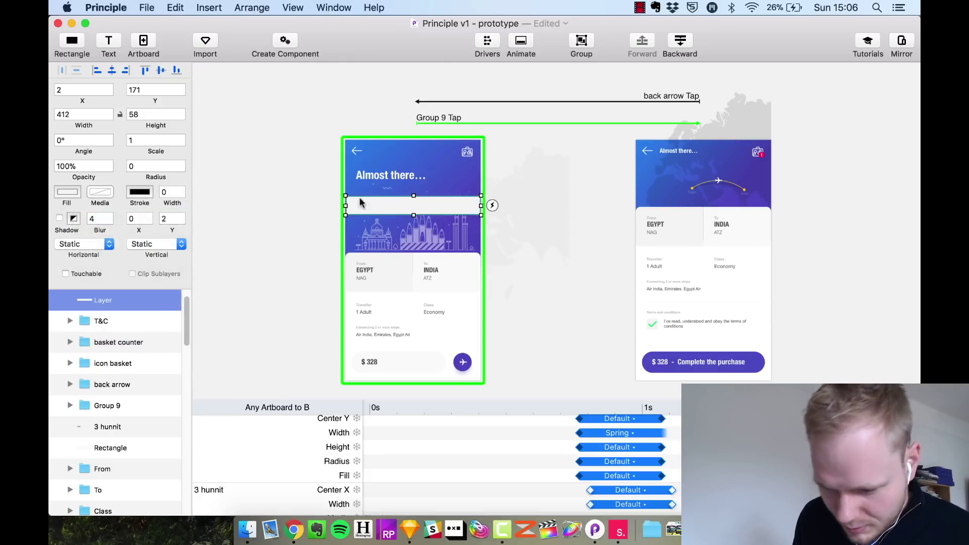
Move the grey bar to the bottom of screen A and resize it to 428×24
left_click(531, 234)
scroll(382, 209, "up", 2)
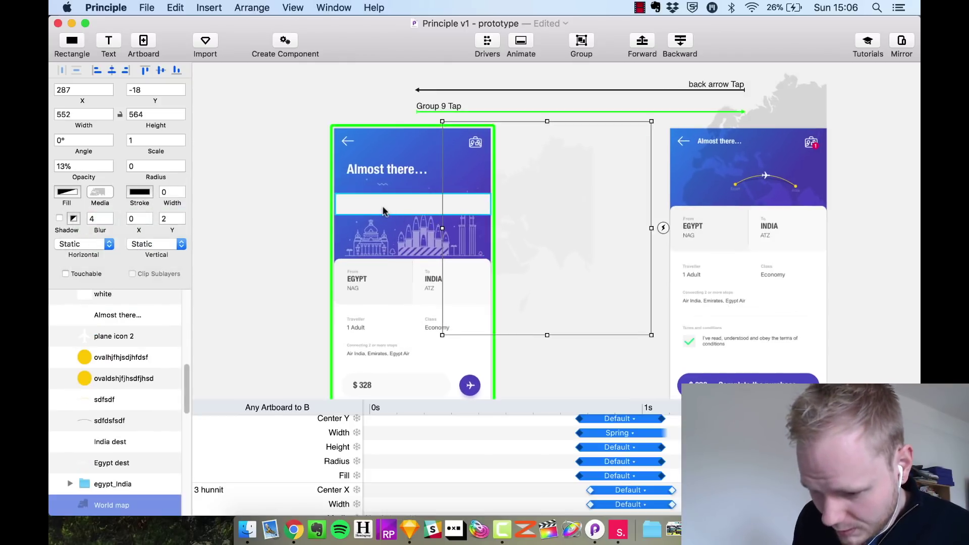
scroll(382, 203, "up", 5)
left_click(313, 179)
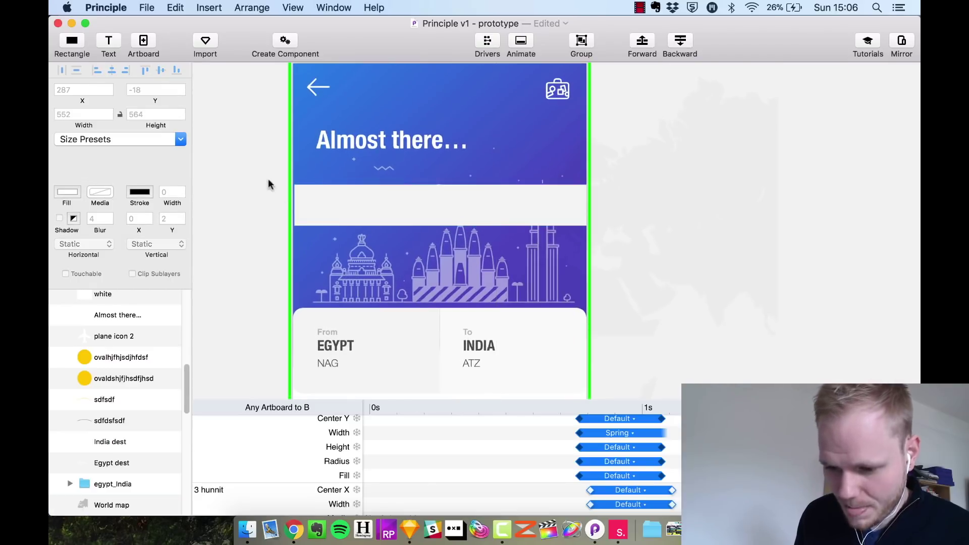
left_click(447, 200)
left_click_drag(456, 202, 385, 266)
left_click(237, 251)
scroll(277, 288, "down", 2)
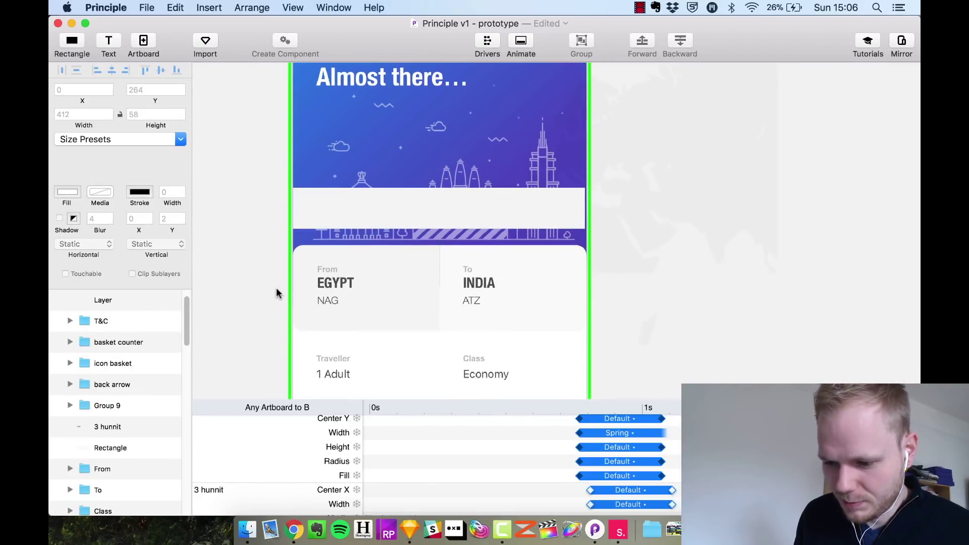
scroll(277, 288, "down", 3)
scroll(277, 288, "up", 3)
left_click(425, 196)
left_click_drag(425, 195, 456, 346)
scroll(441, 323, "down", 5)
left_click_drag(585, 340, 597, 340)
left_click_drag(445, 321, 445, 344)
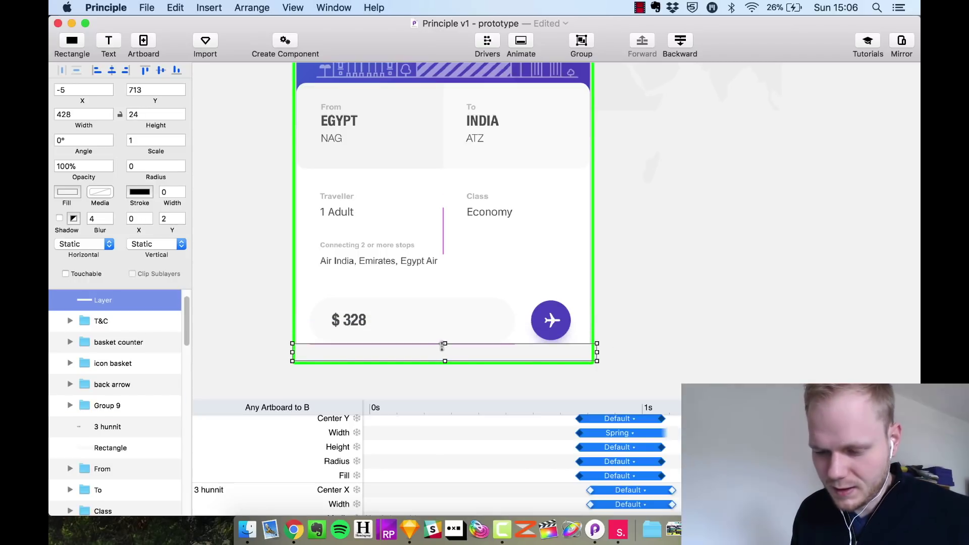
Rename the bar 'Signup block' and fill it with the sampled purple header colour
double_click(100, 301)
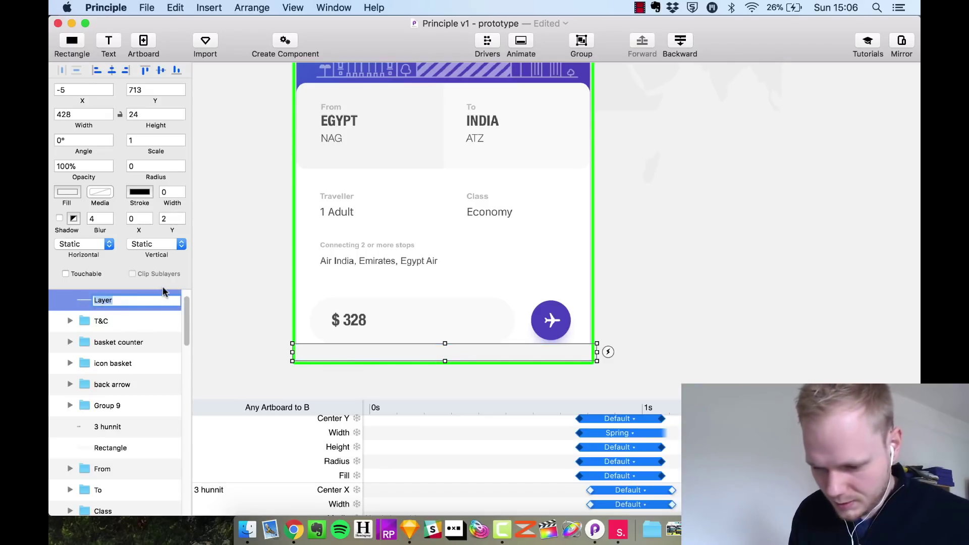
type("Signup block")
key("Return")
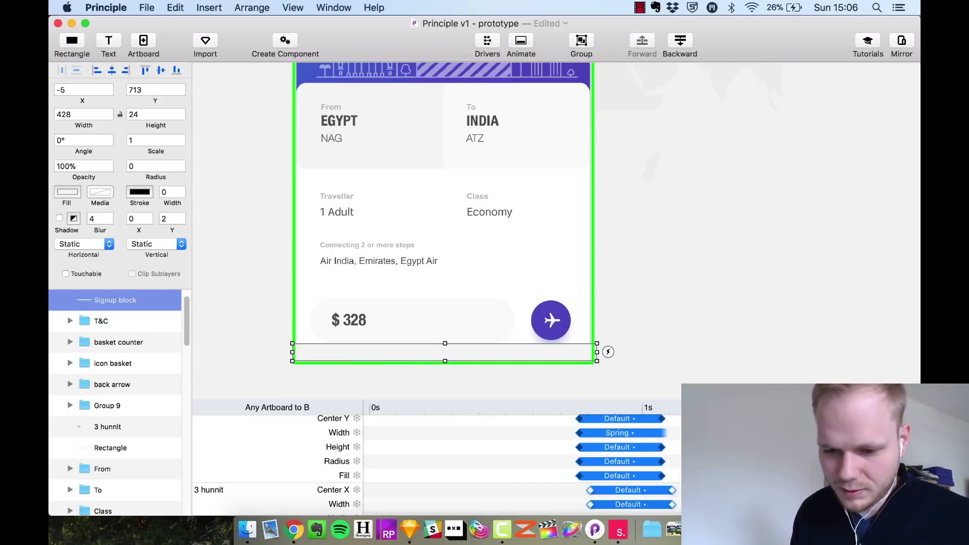
left_click(68, 191)
left_click(192, 299)
left_click(305, 68)
left_click(278, 298)
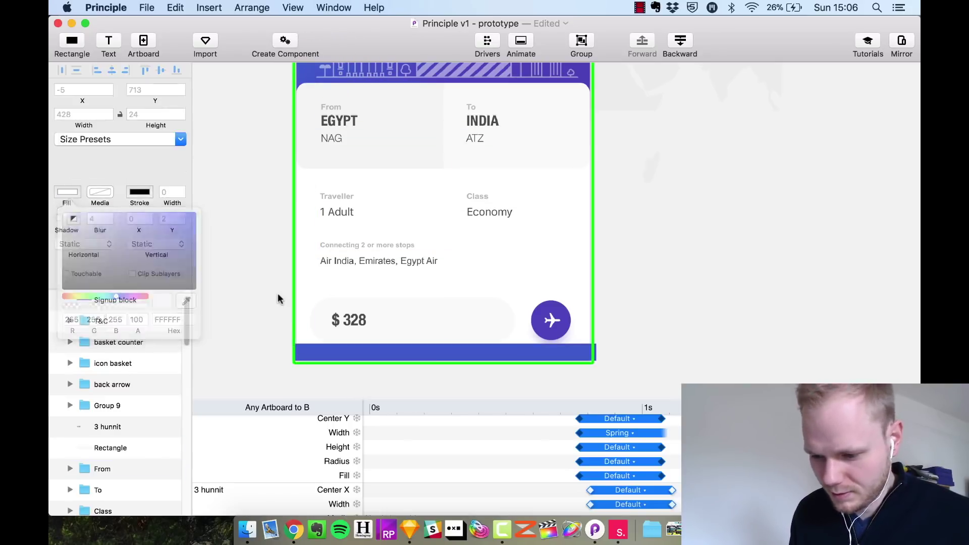
left_click(480, 347)
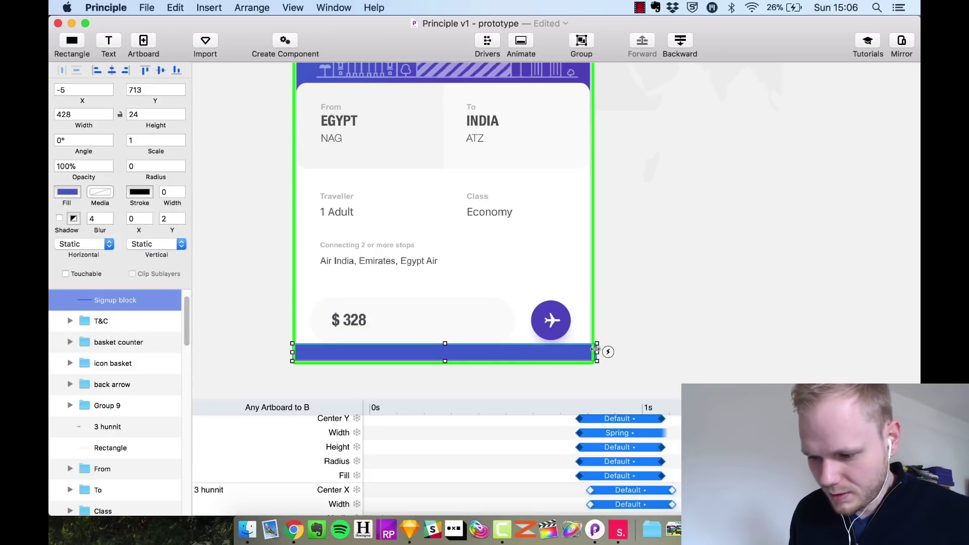
Narrow screen A's Signup block to 419 wide
left_click_drag(597, 351, 590, 352)
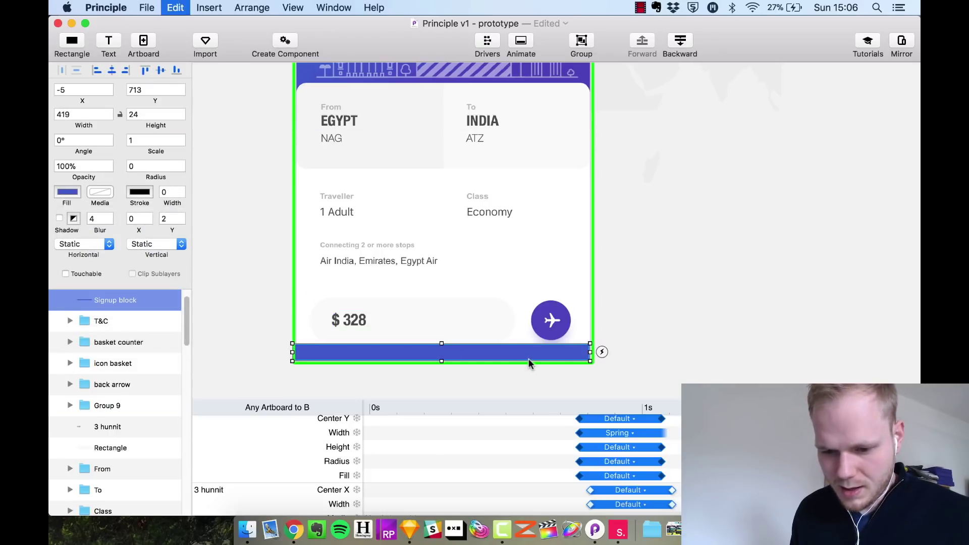
scroll(749, 304, "down", 5)
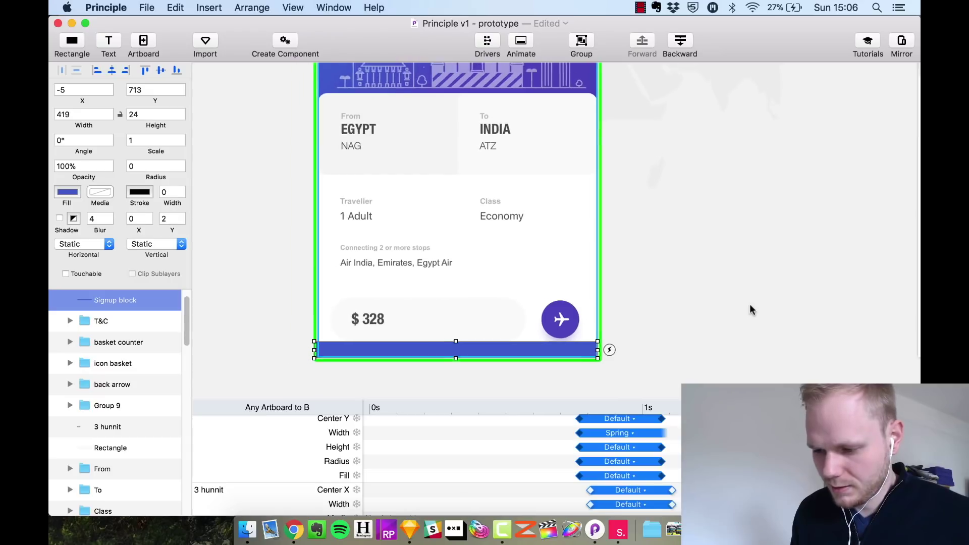
left_click(787, 338)
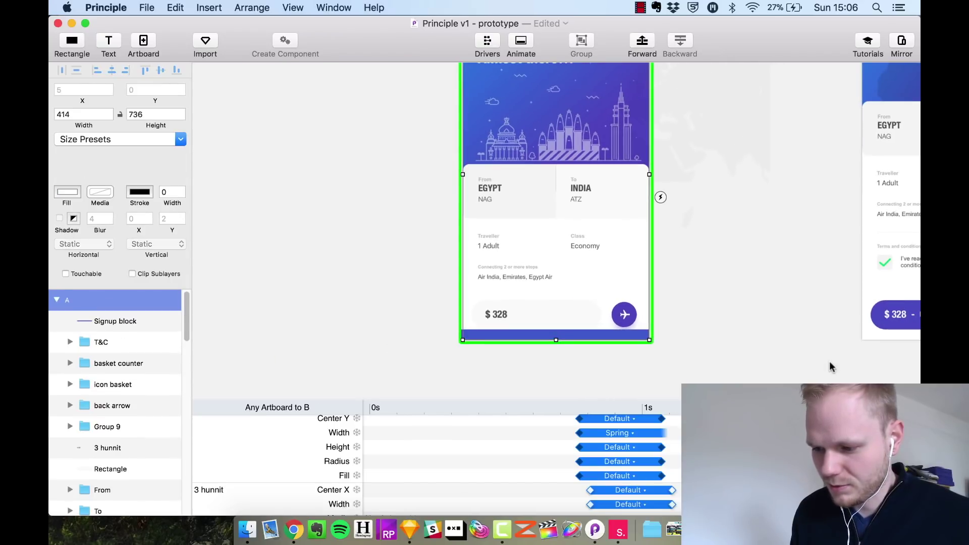
key("Escape")
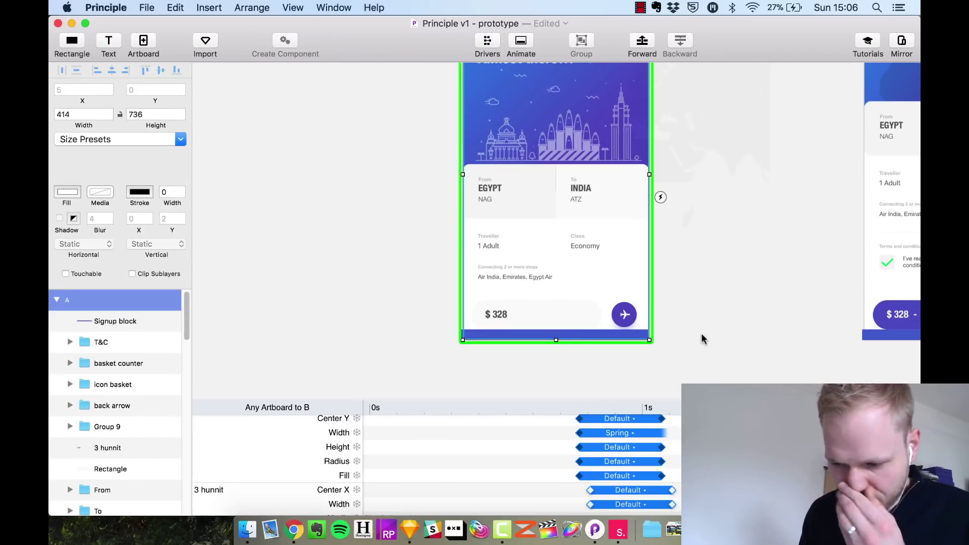
Enlarge screen B's Signup block upward over the purchase area
left_click(894, 335)
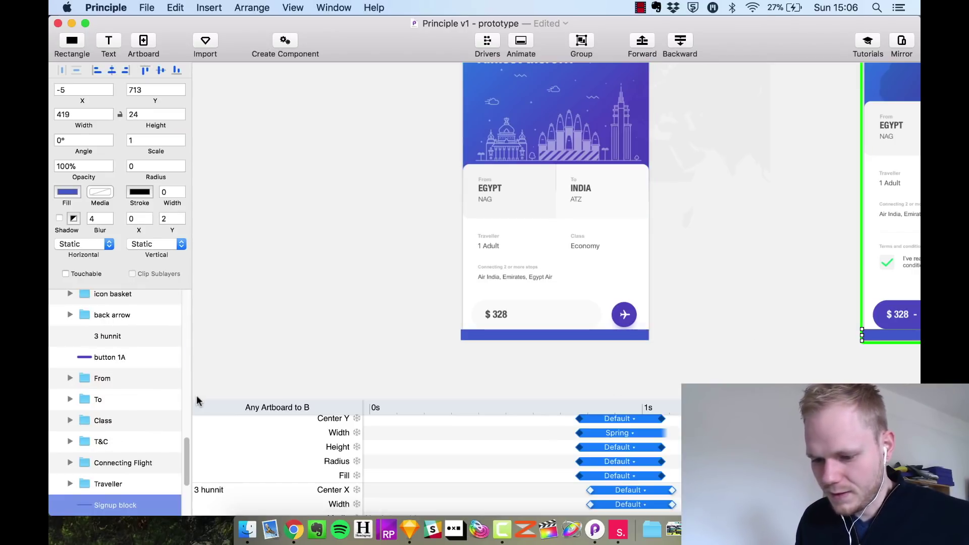
key("super+1")
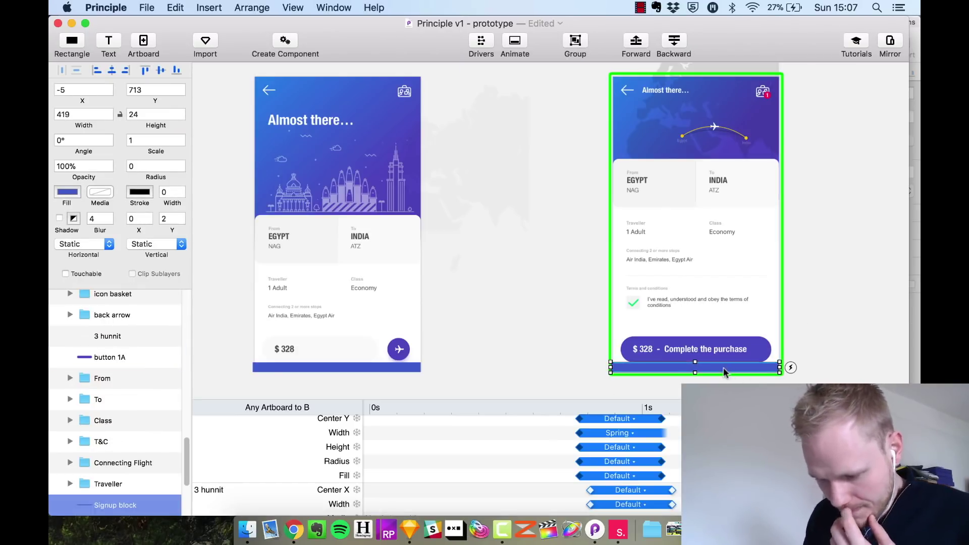
left_click_drag(694, 362, 694, 323)
left_click(789, 356)
left_click(736, 348)
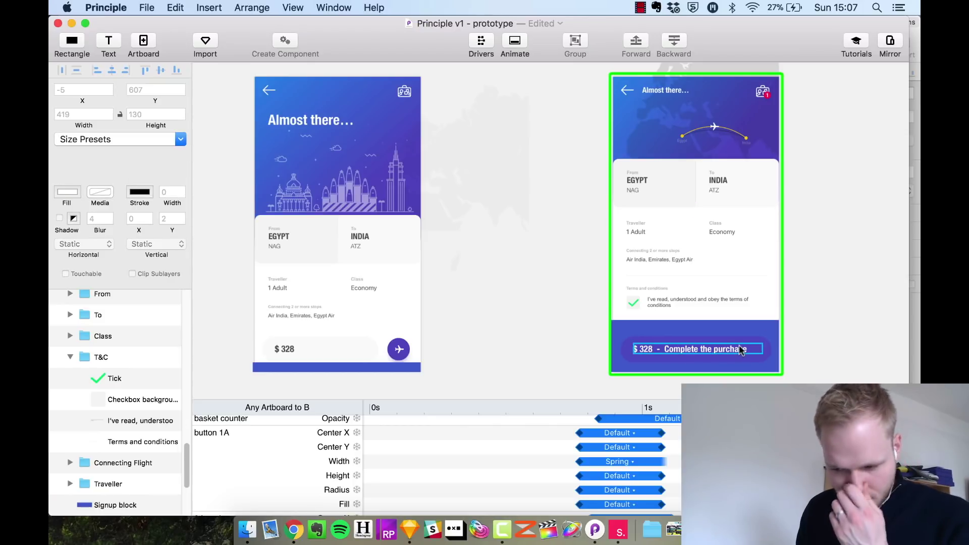
left_click(780, 336)
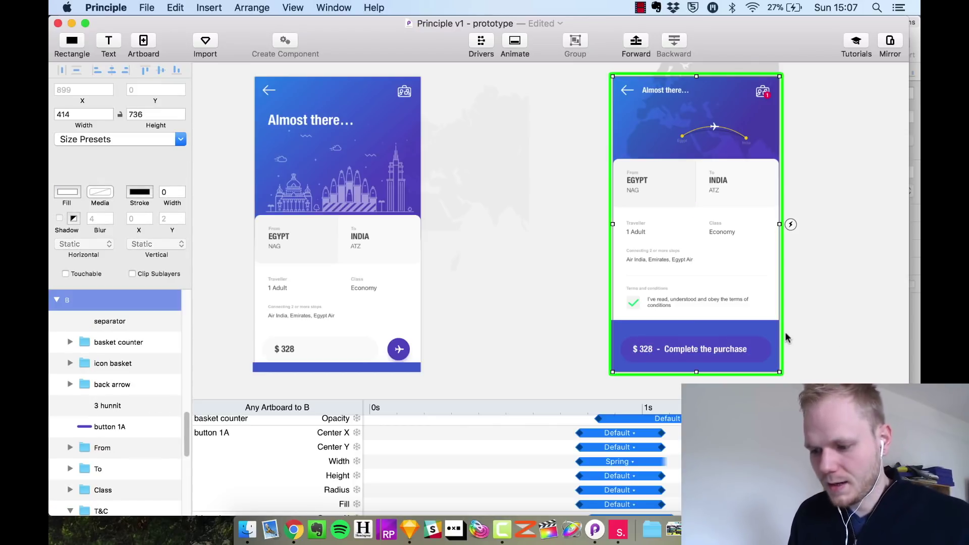
left_click(438, 364)
left_click(409, 367)
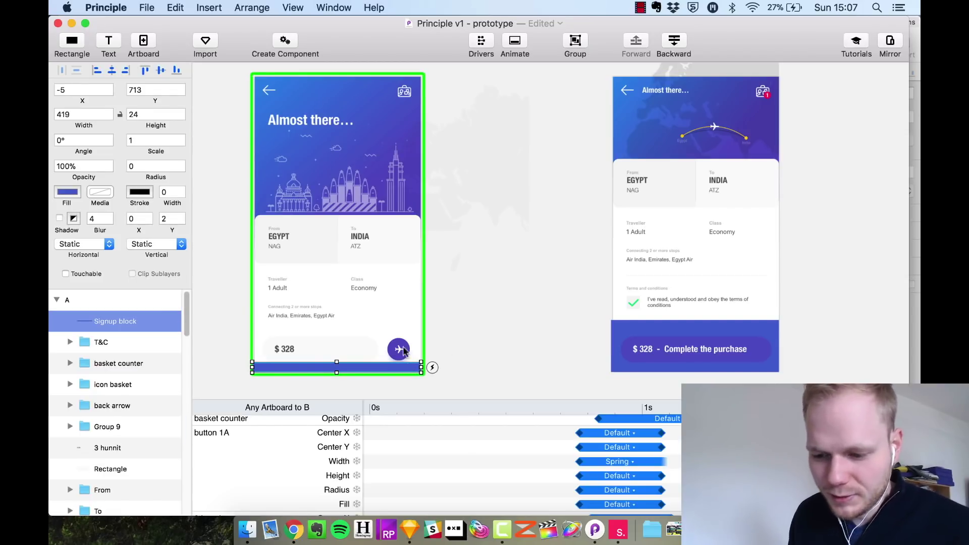
Lower the top of screen B's Signup block to Y 614 with height 123
scroll(332, 175, "up", 1)
scroll(331, 175, "down", 1)
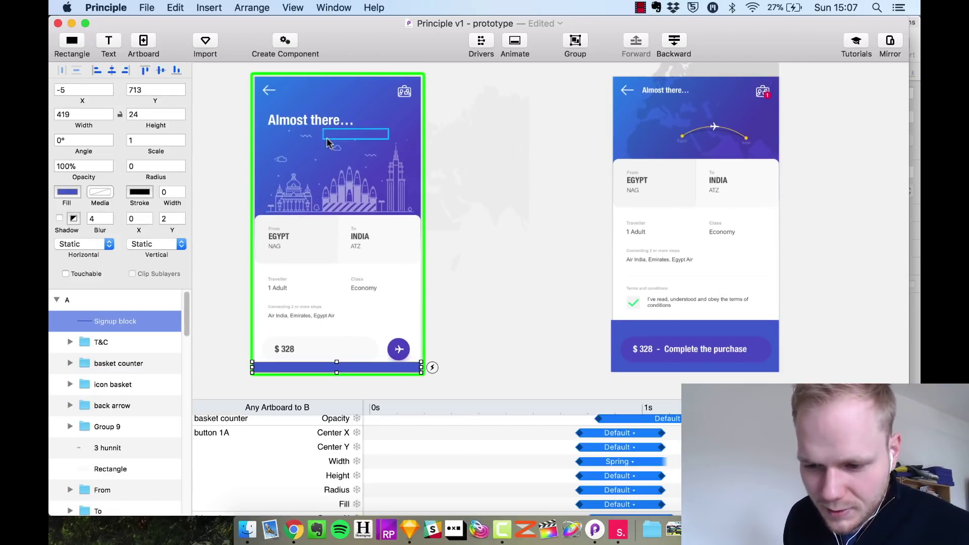
scroll(351, 238, "up", 2)
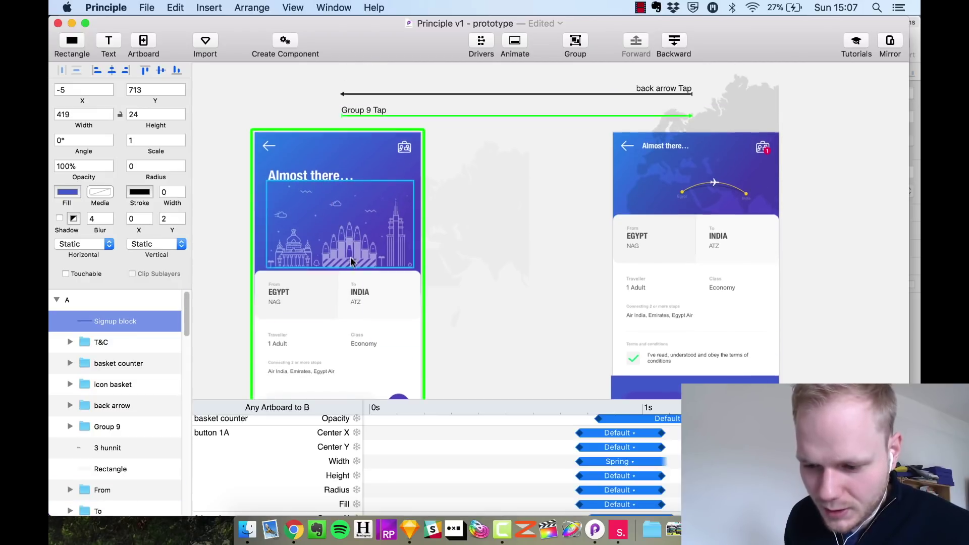
scroll(350, 256, "down", 5)
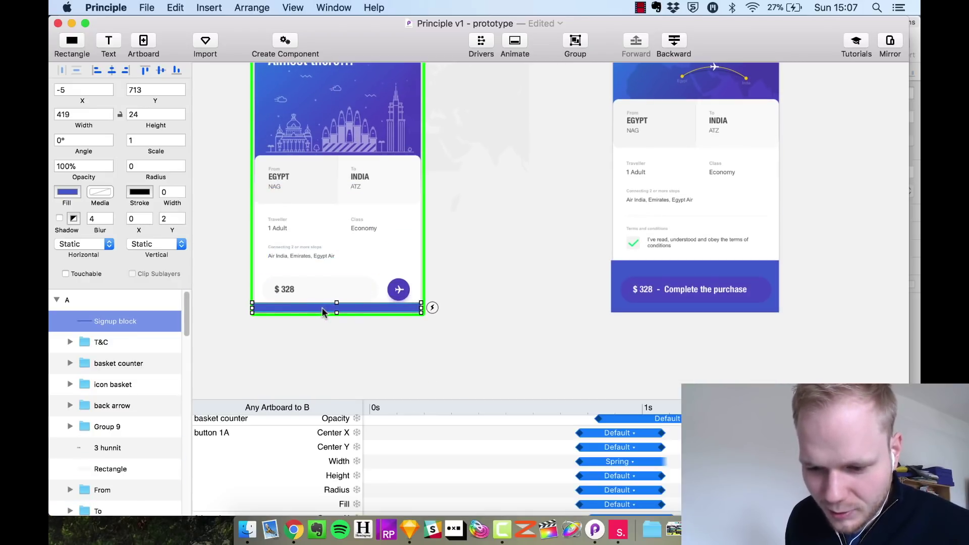
left_click(680, 271)
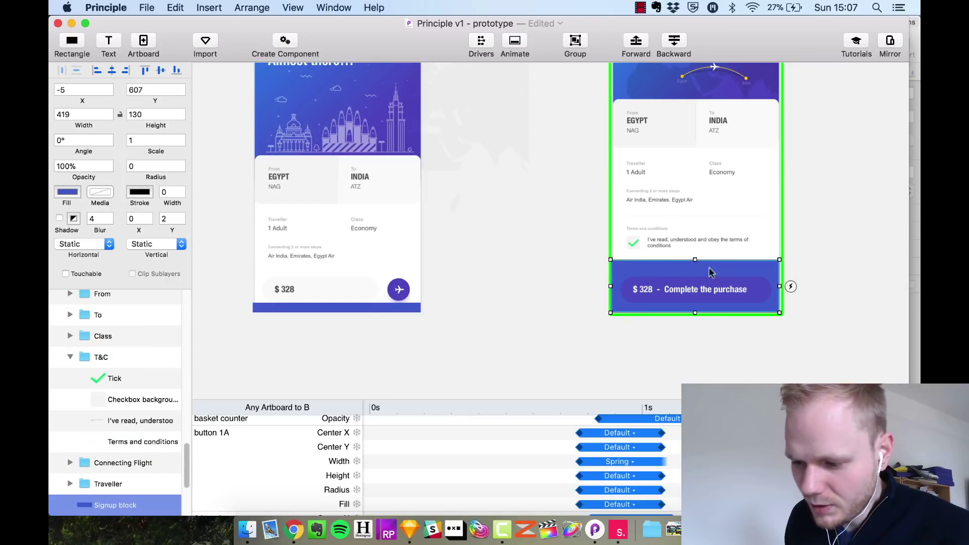
left_click_drag(702, 262, 702, 266)
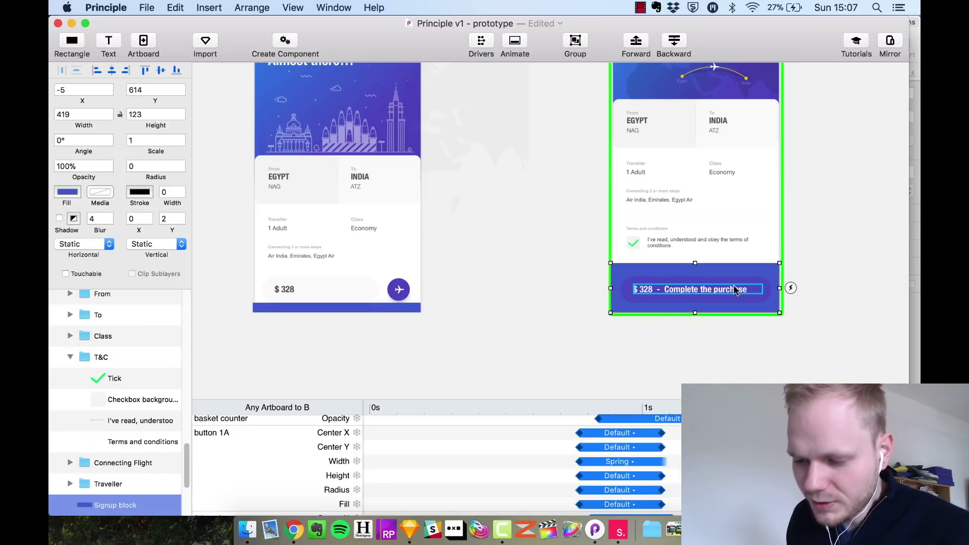
key("Escape")
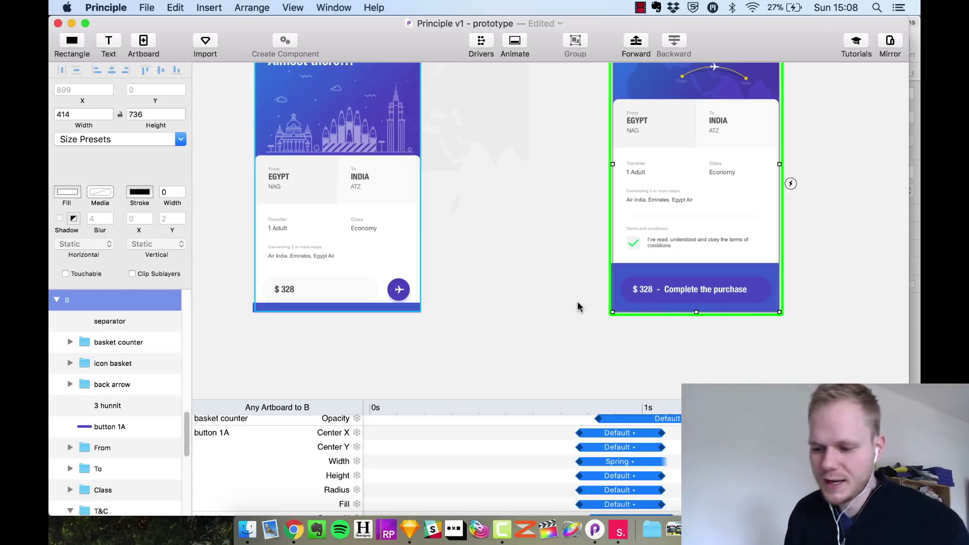
Bring the preview window forward, restart it at screen A, and drag its corners to enlarge it
left_click(661, 308)
key("ctrl+Up")
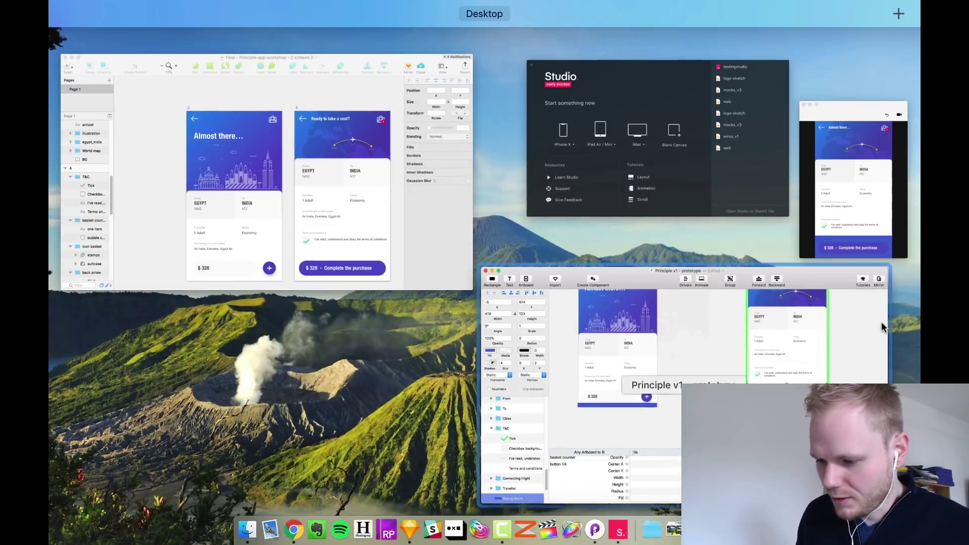
left_click(823, 202)
left_click(713, 153)
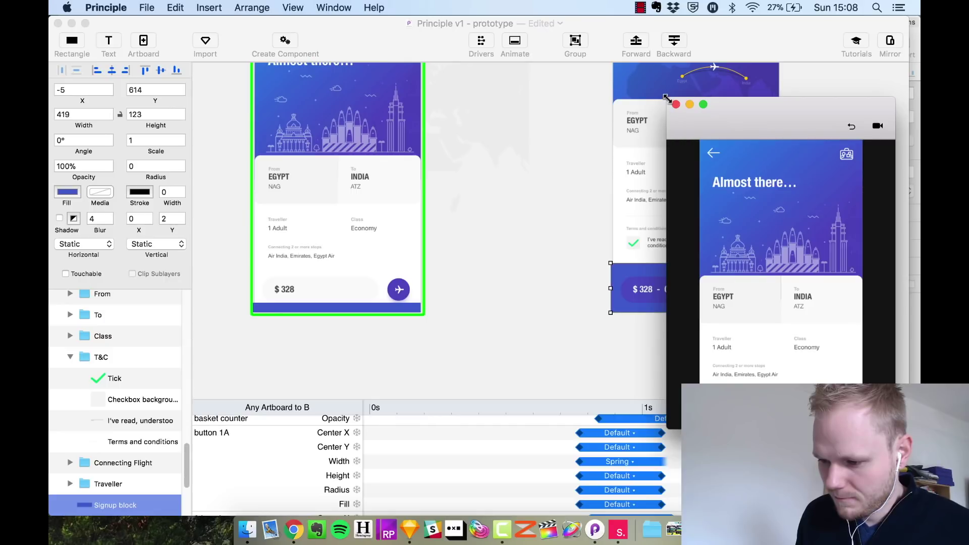
left_click_drag(660, 94, 432, 14)
left_click_drag(895, 429, 920, 514)
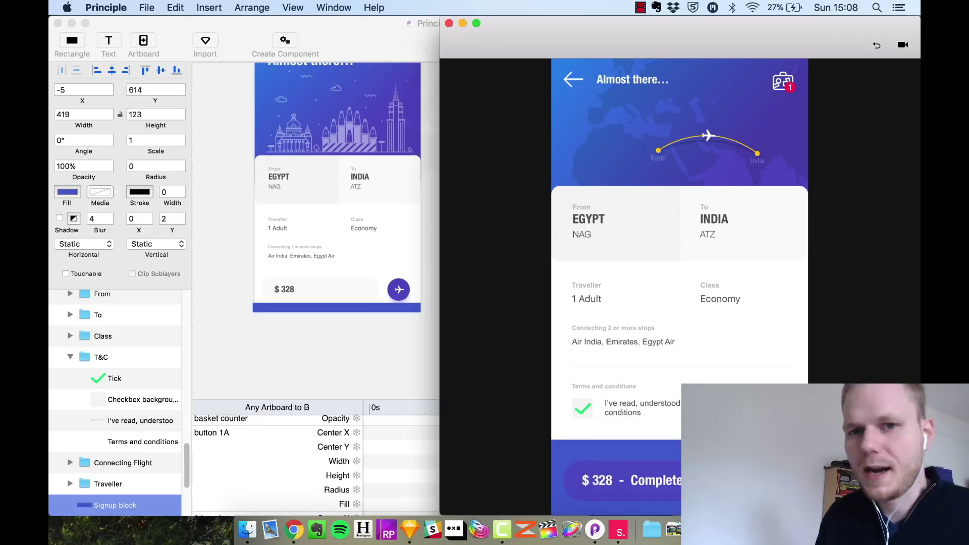
Close the preview and select the Signup block on screen B
left_click(449, 24)
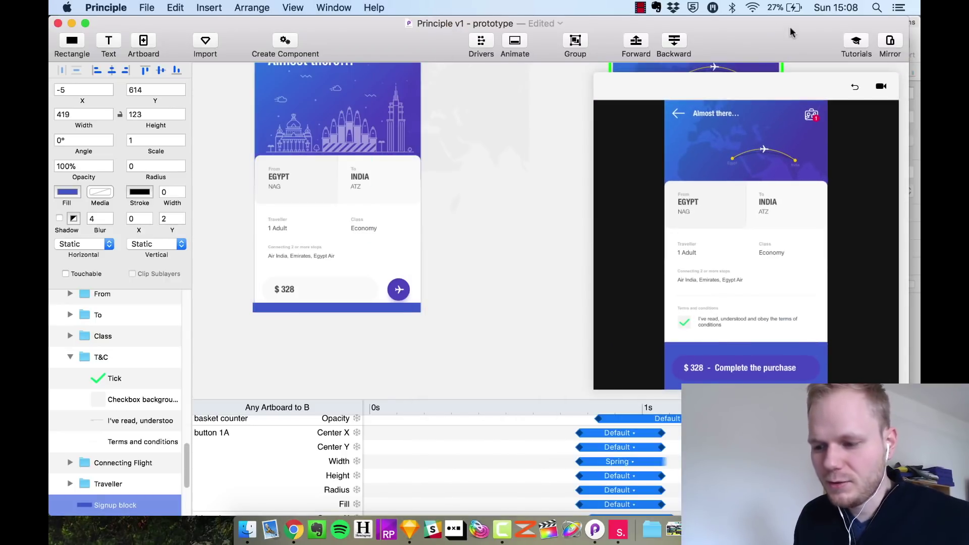
left_click(625, 175)
left_click(538, 159)
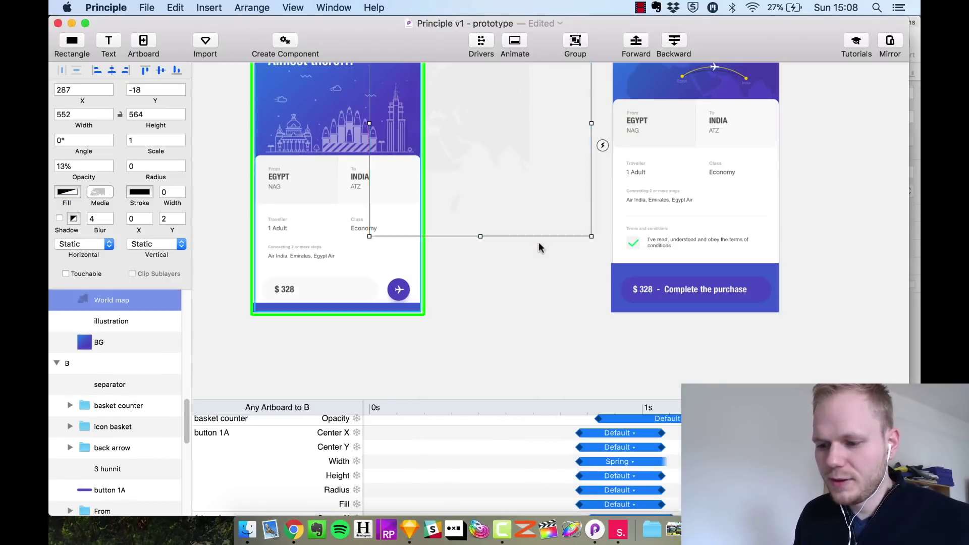
scroll(857, 247, "up", 3)
left_click(754, 323)
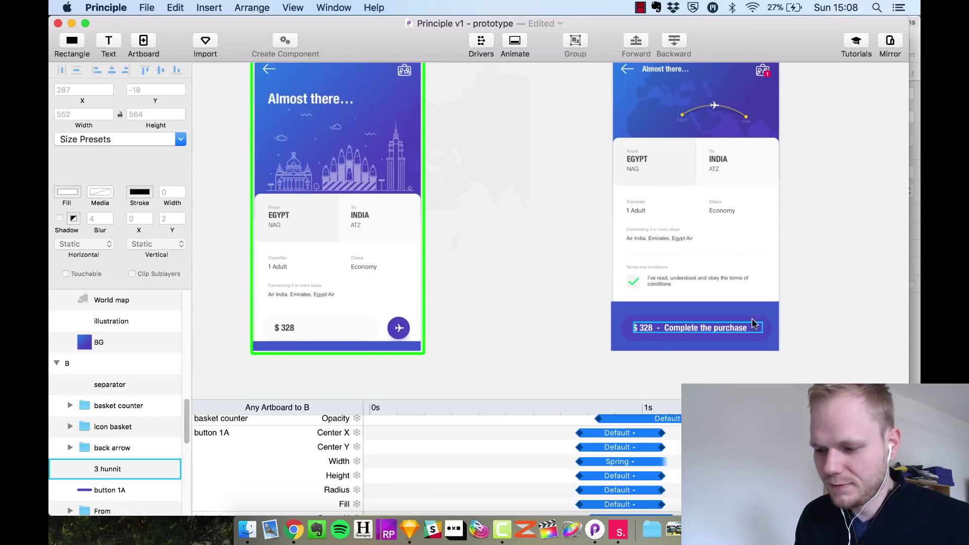
left_click(760, 316)
scroll(809, 297, "up", 3)
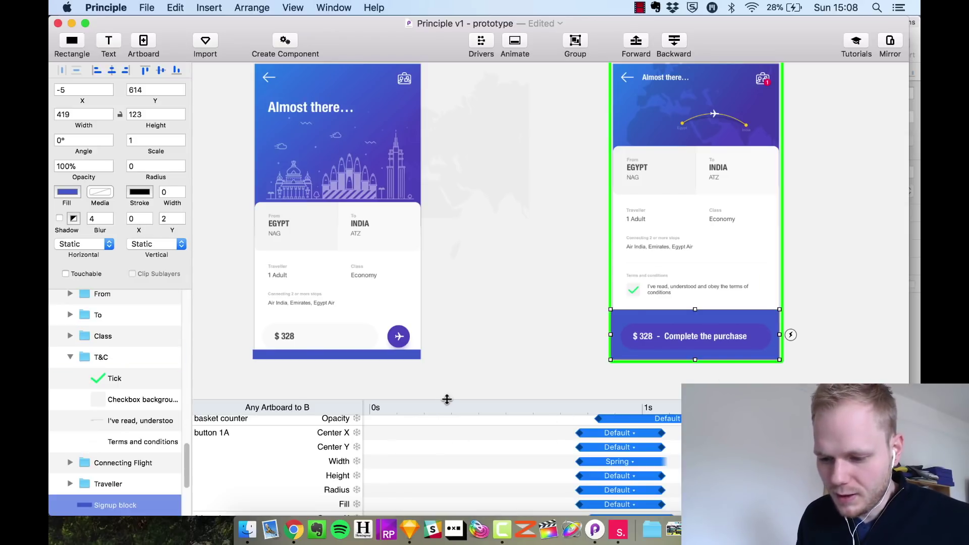
Expand the timeline and delay the Signup block's Center Y and Height animations to about 0.5s
left_click_drag(447, 399, 431, 145)
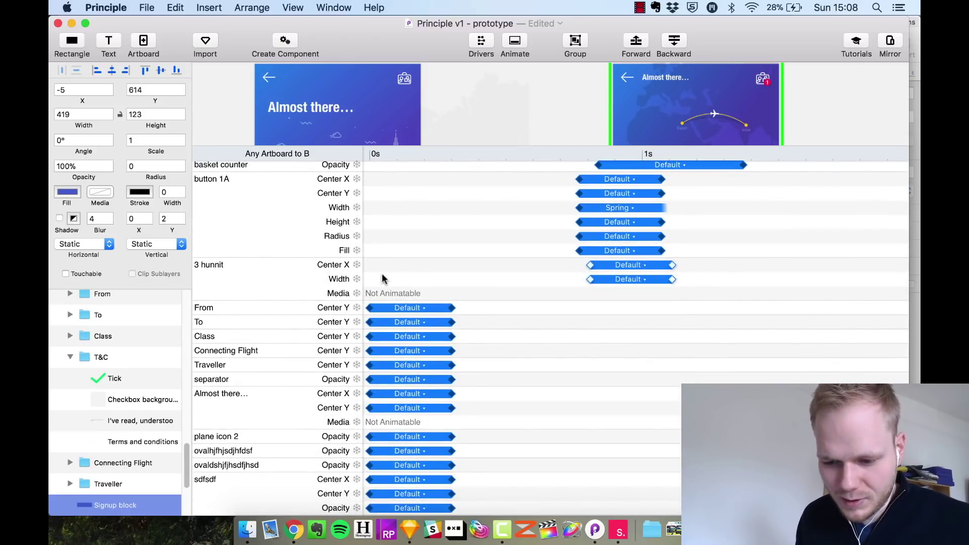
scroll(298, 291, "down", 3)
scroll(243, 350, "up", 5)
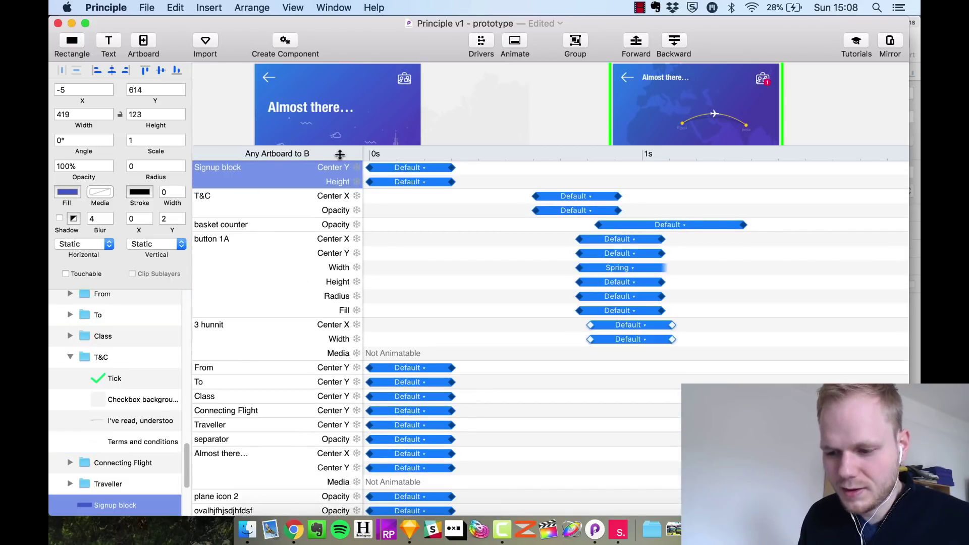
left_click_drag(451, 167, 589, 166)
left_click_drag(425, 186, 597, 189)
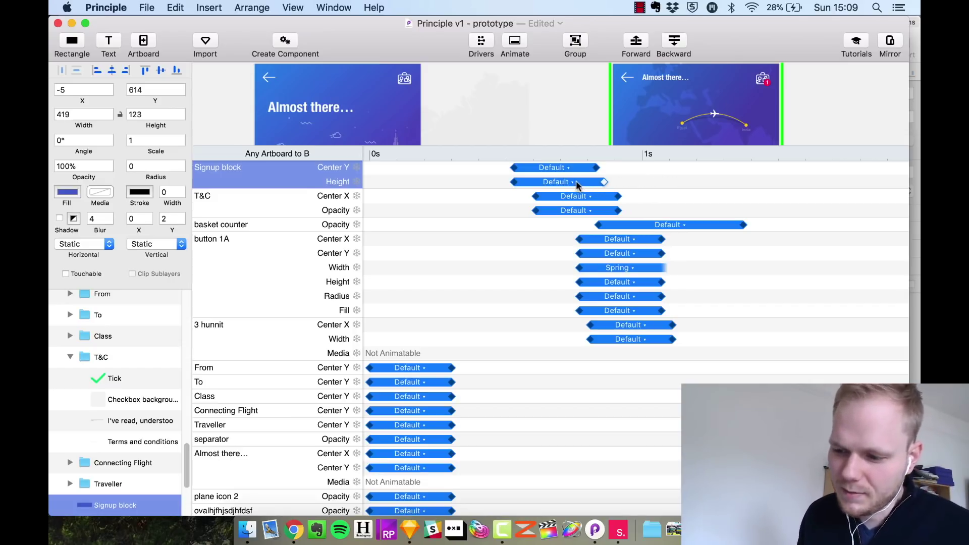
Give the Signup block's Height animation a Spring curve (tension 329.47, friction 20.17)
left_click(574, 183)
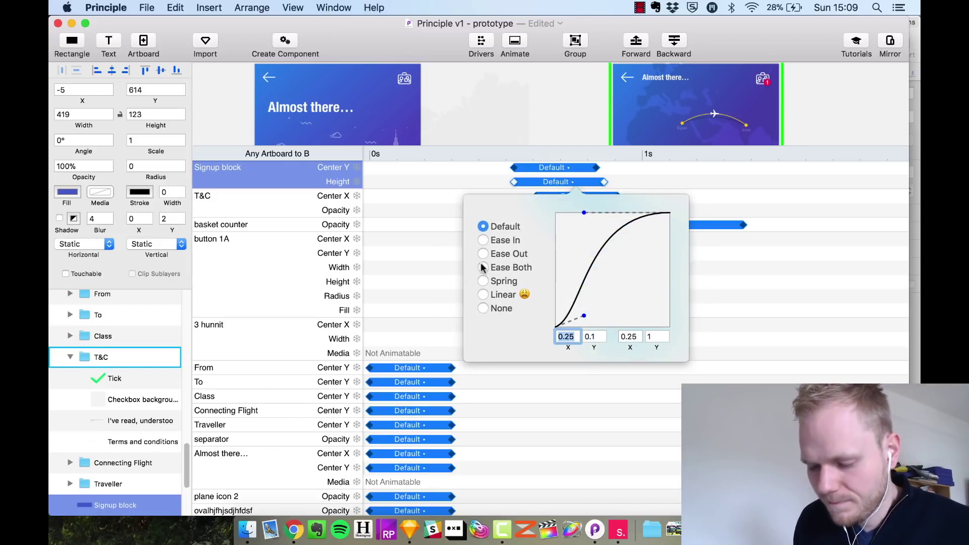
left_click(484, 283)
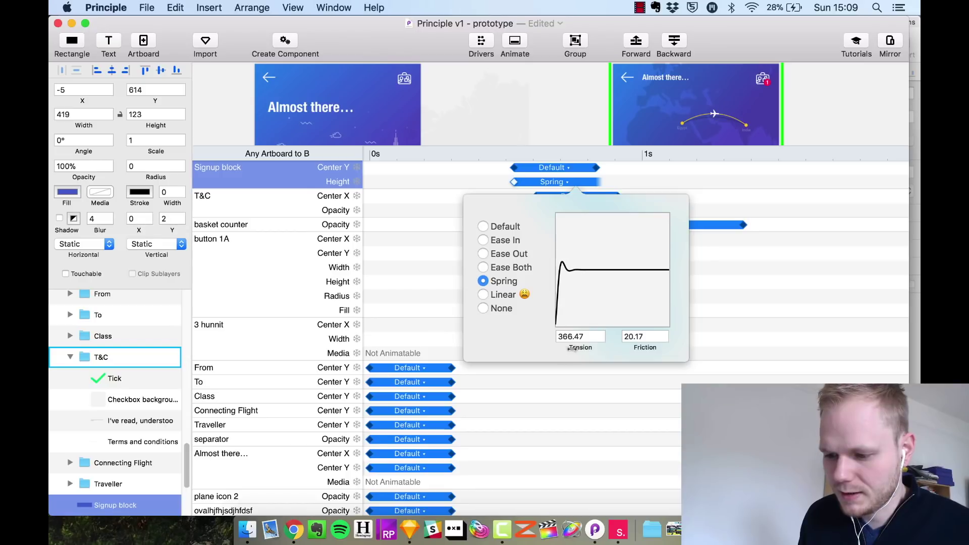
left_click(547, 130)
Replay the transition in the prototype preview, then close it
key("ctrl+Up")
left_click(828, 212)
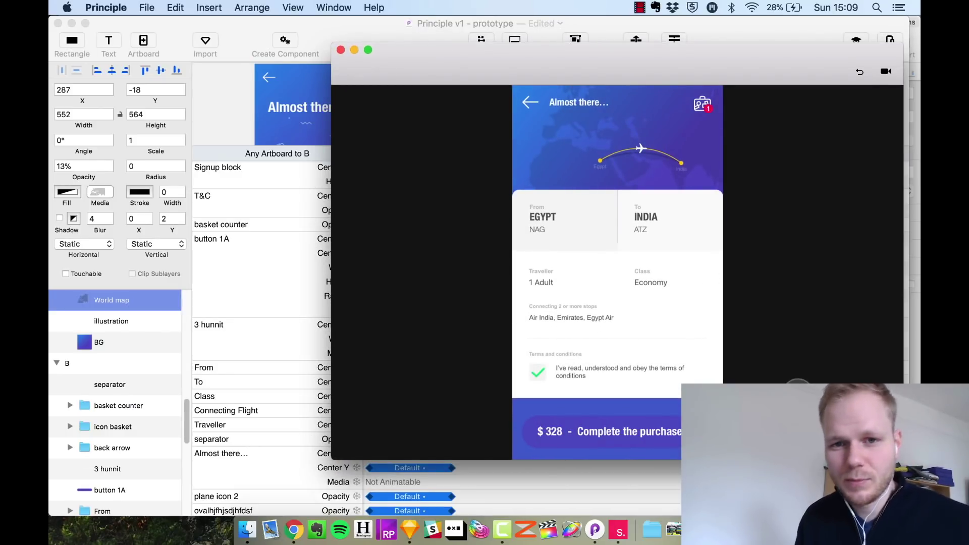
left_click(535, 337)
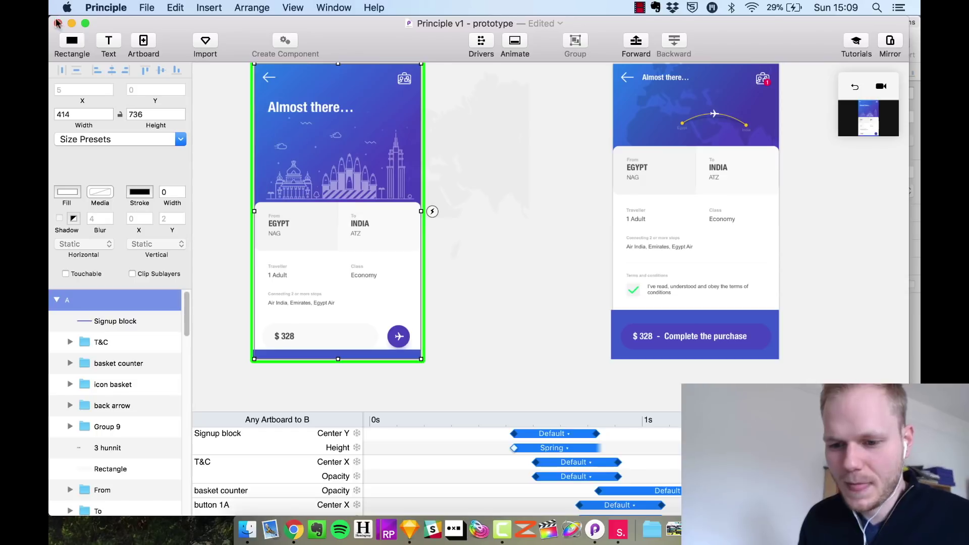
Minimize Principle and launch InVision Studio from the Dock
left_click(72, 24)
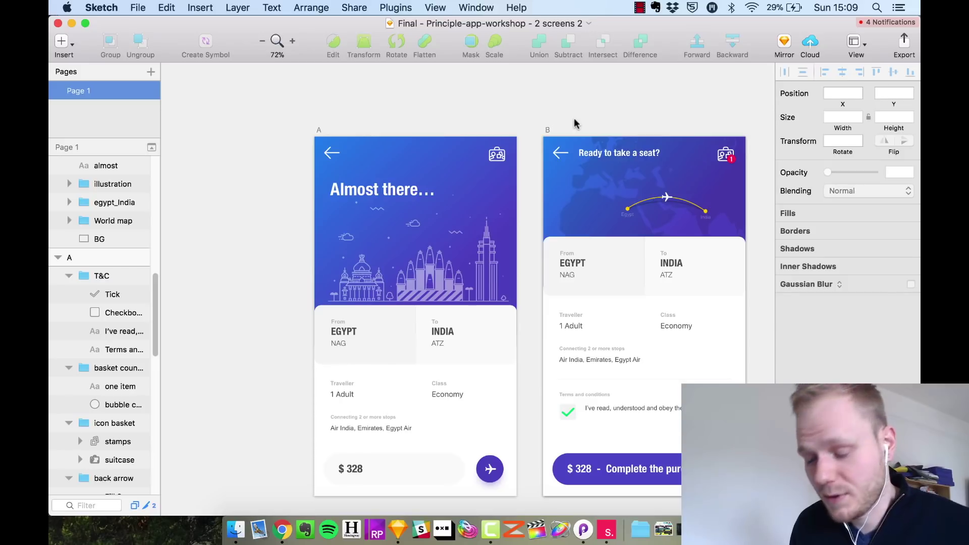
left_click(606, 529)
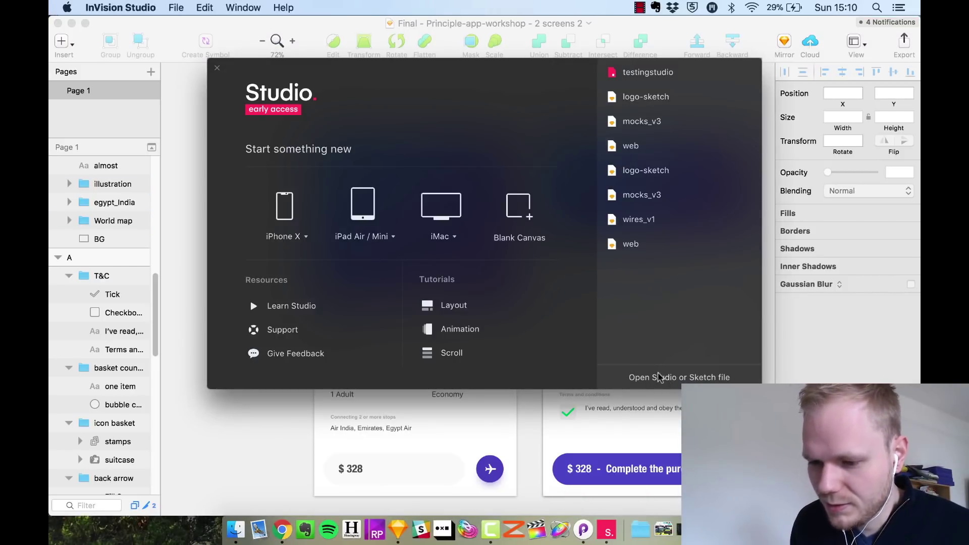
Open the Final two-screen Sketch file from Principle vs Studio > Archive > Files for students
left_click(672, 380)
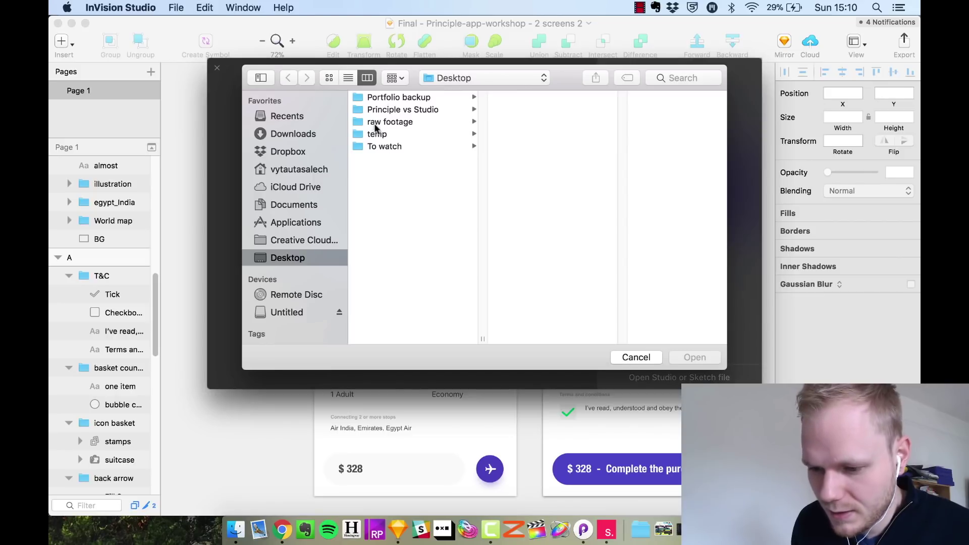
left_click(405, 109)
left_click(537, 97)
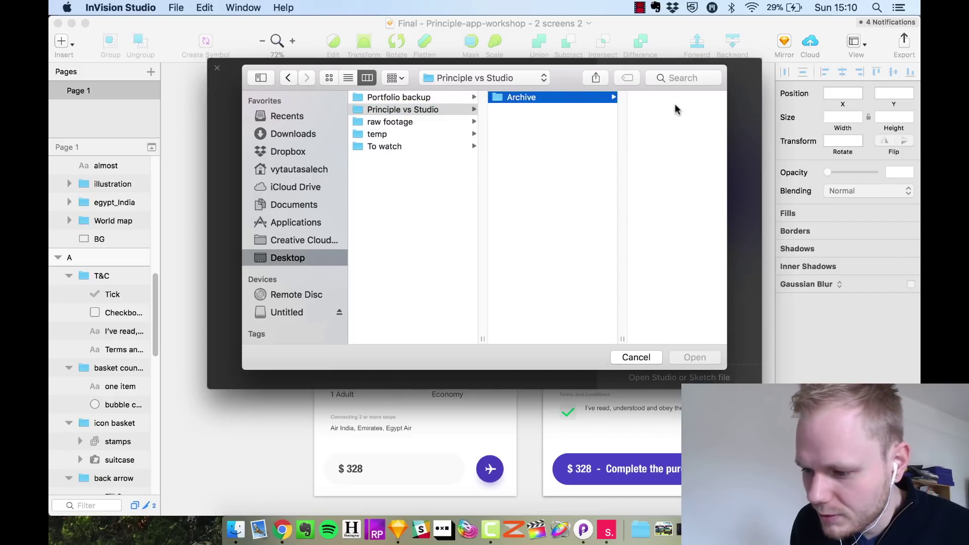
left_click(640, 135)
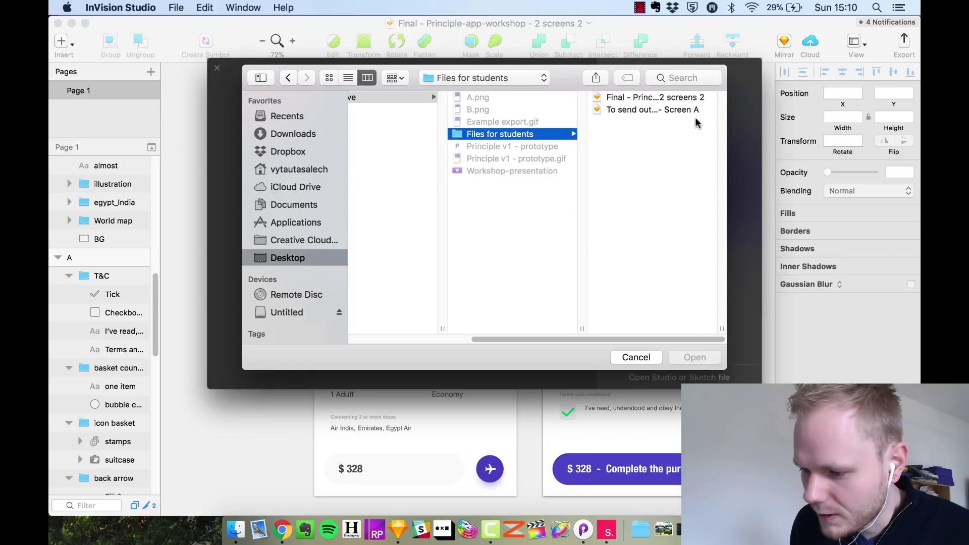
double_click(665, 101)
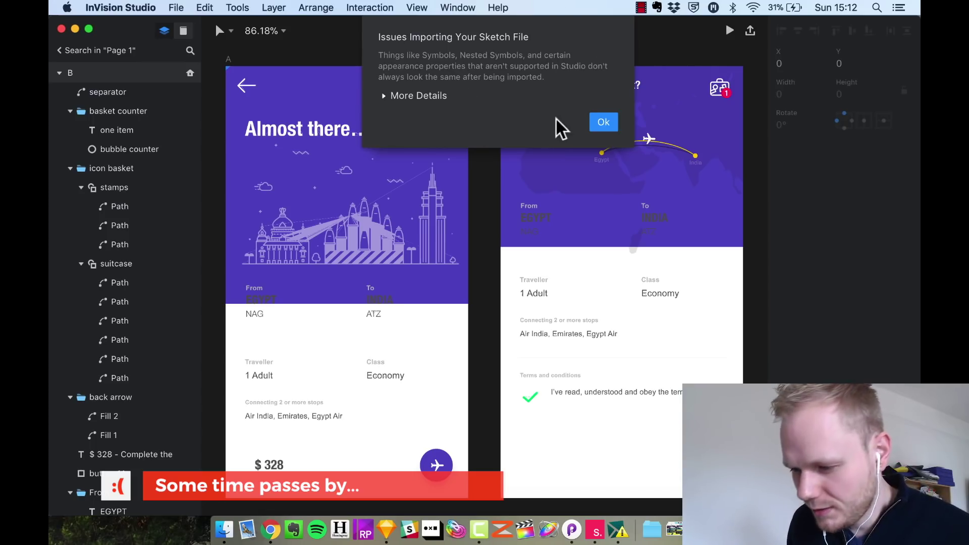
left_click(388, 95)
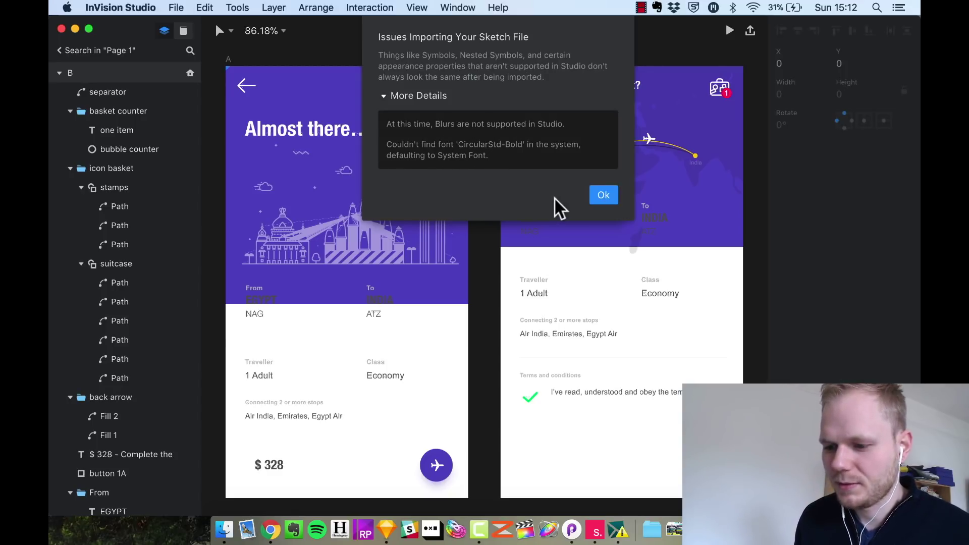
left_click(604, 194)
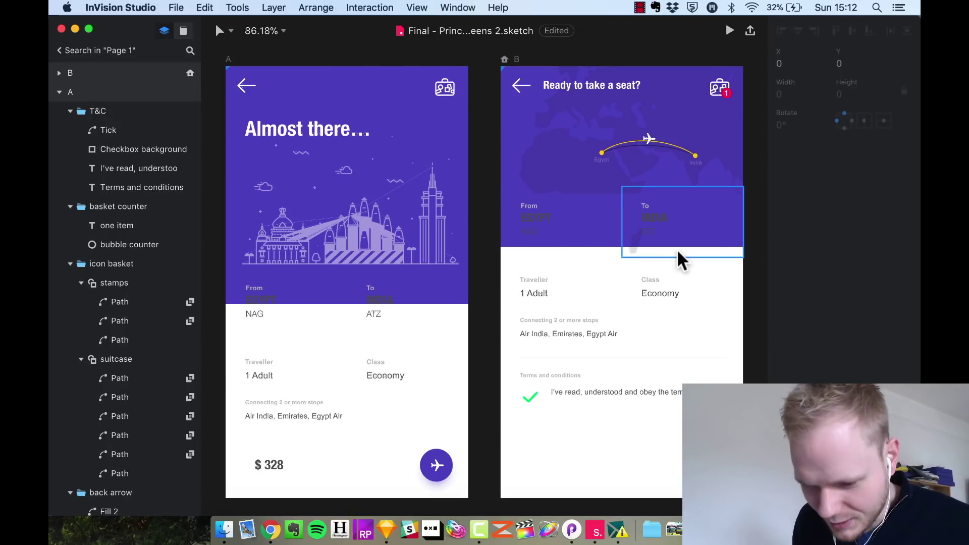
left_click(304, 299)
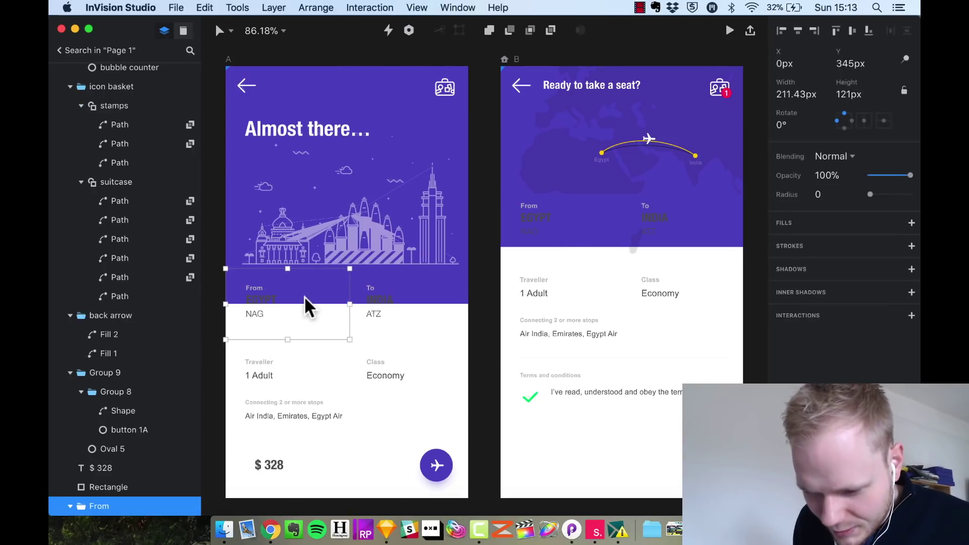
scroll(95, 454, "down", 4)
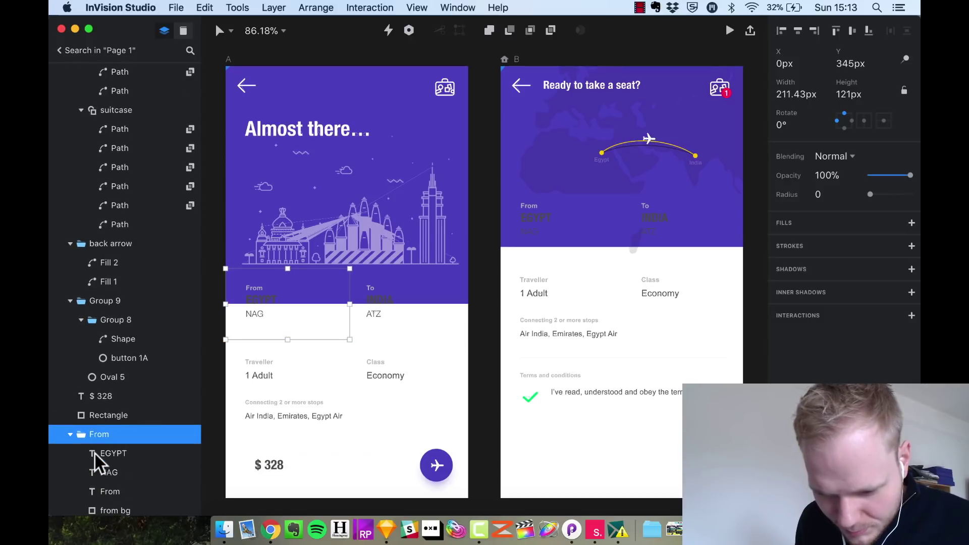
scroll(95, 454, "down", 4)
left_click(122, 372)
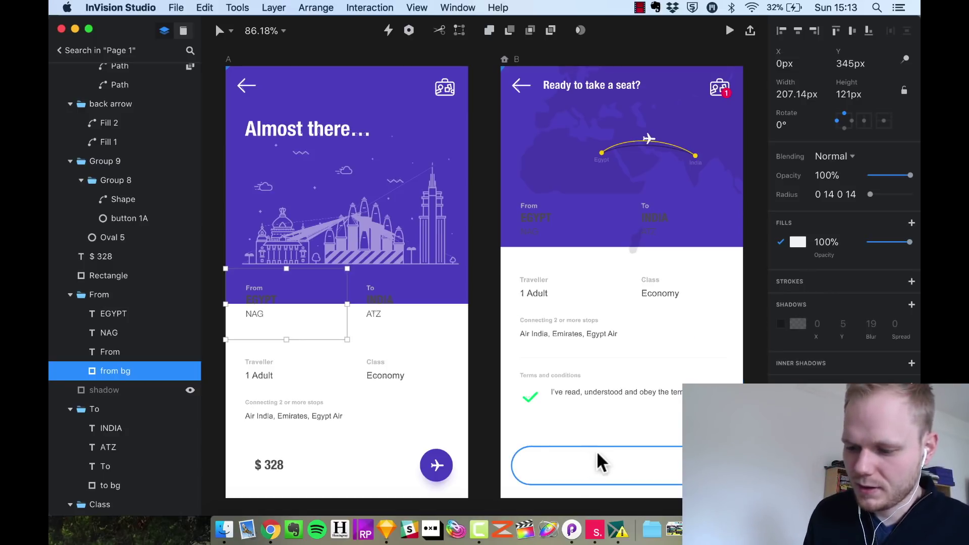
left_click(620, 481)
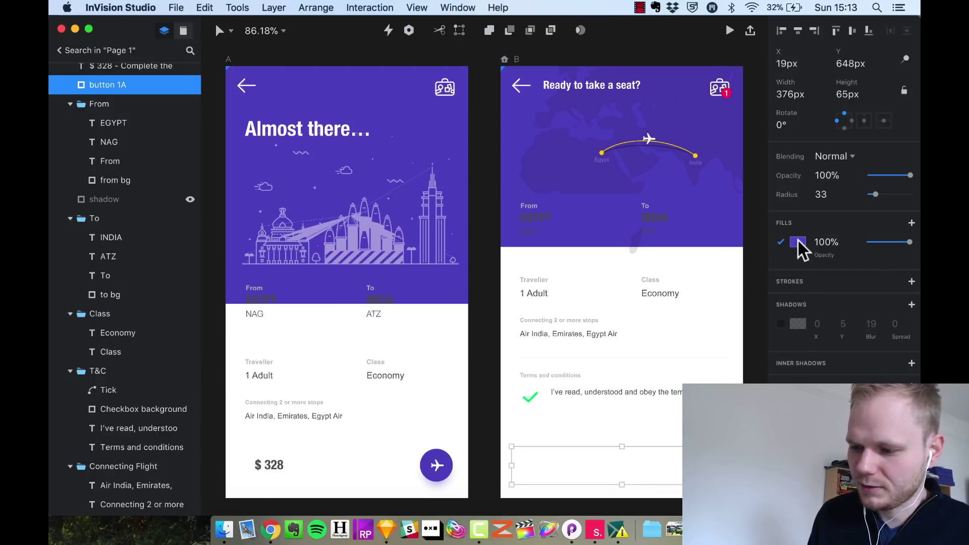
left_click(491, 428)
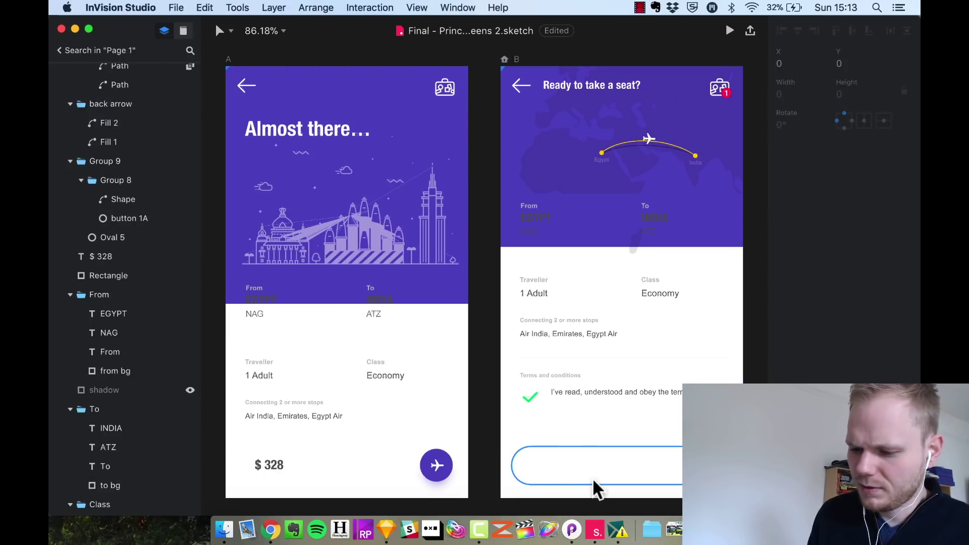
left_click(592, 478)
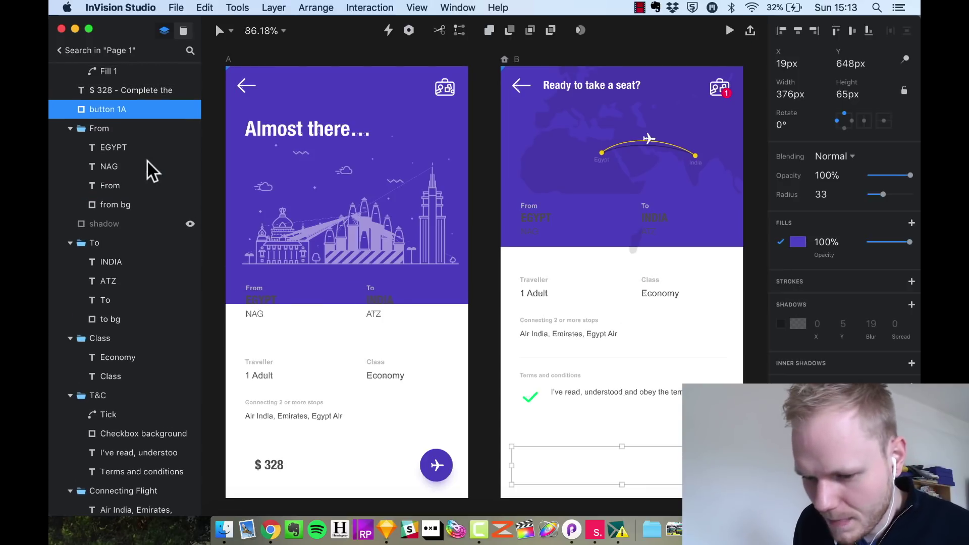
scroll(148, 162, "up", 1)
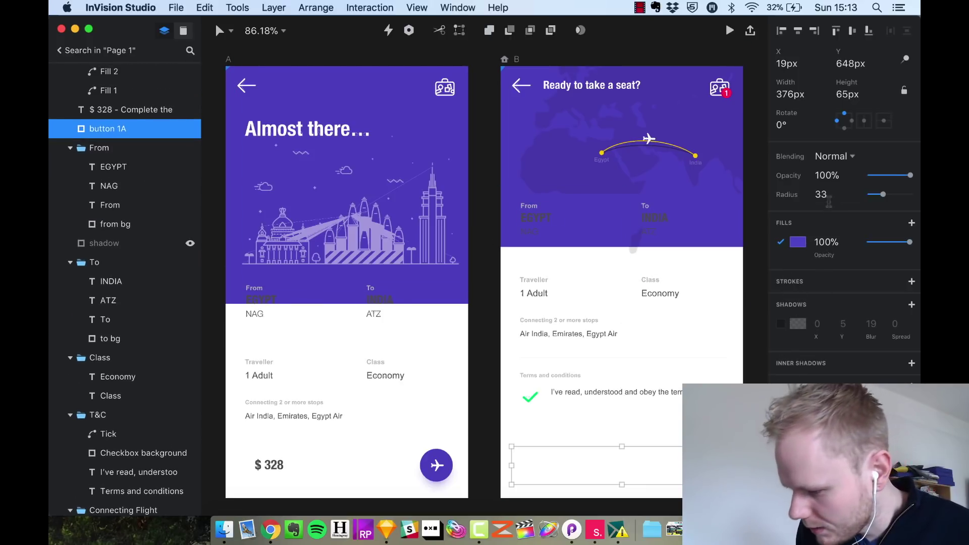
key("Escape")
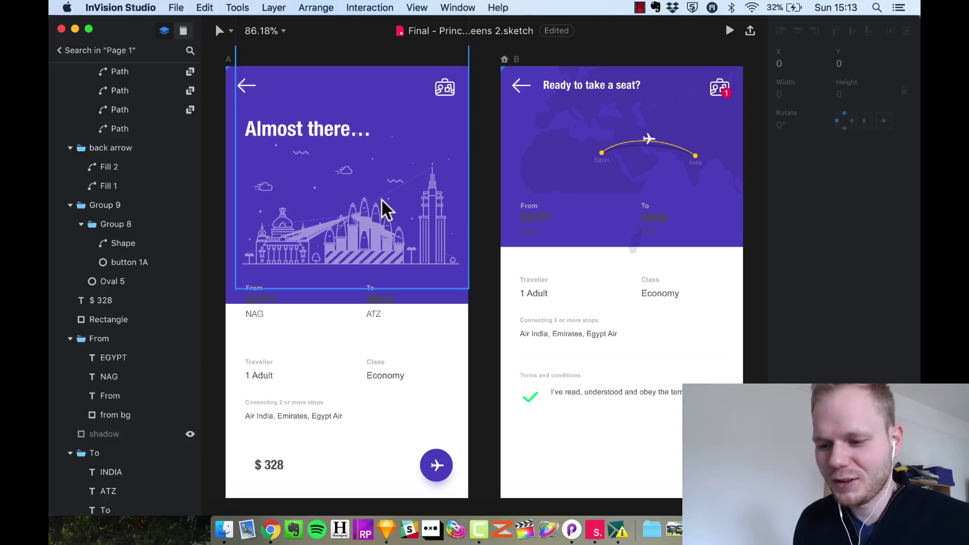
left_click(317, 129)
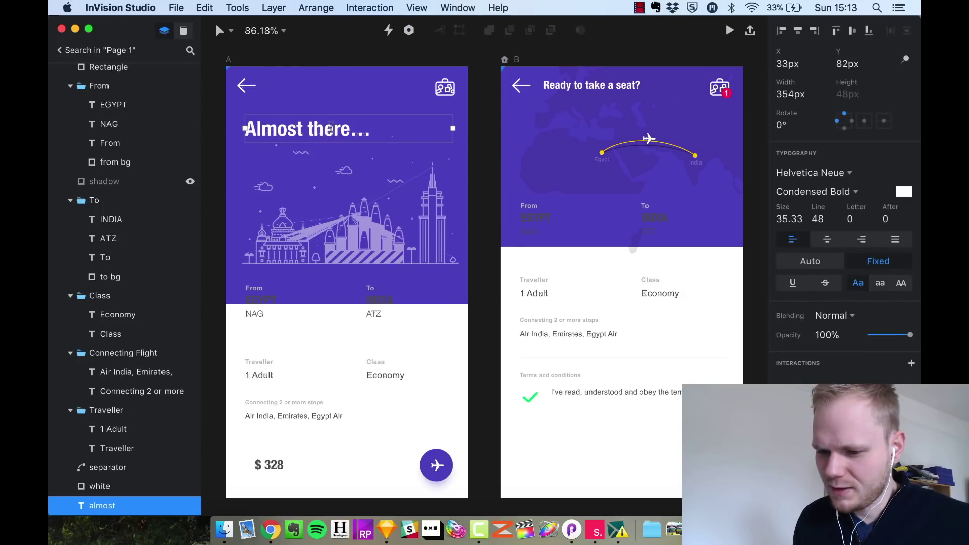
double_click(329, 128)
left_click(332, 128)
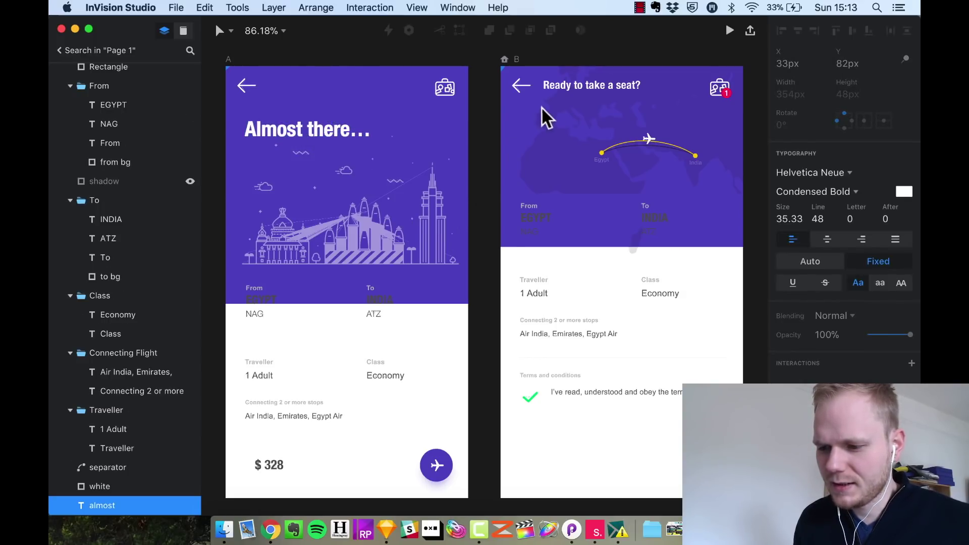
left_click(392, 54)
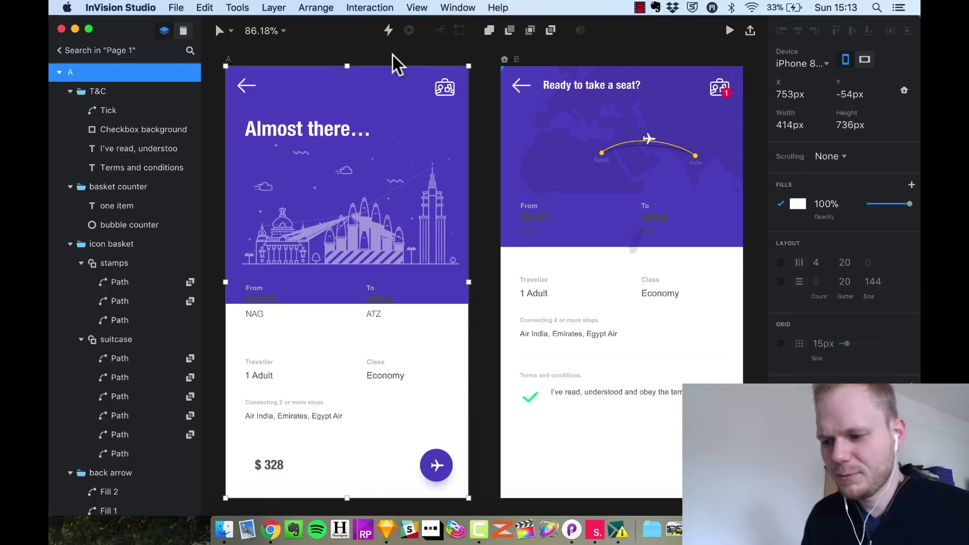
left_click(505, 201)
left_click(480, 162)
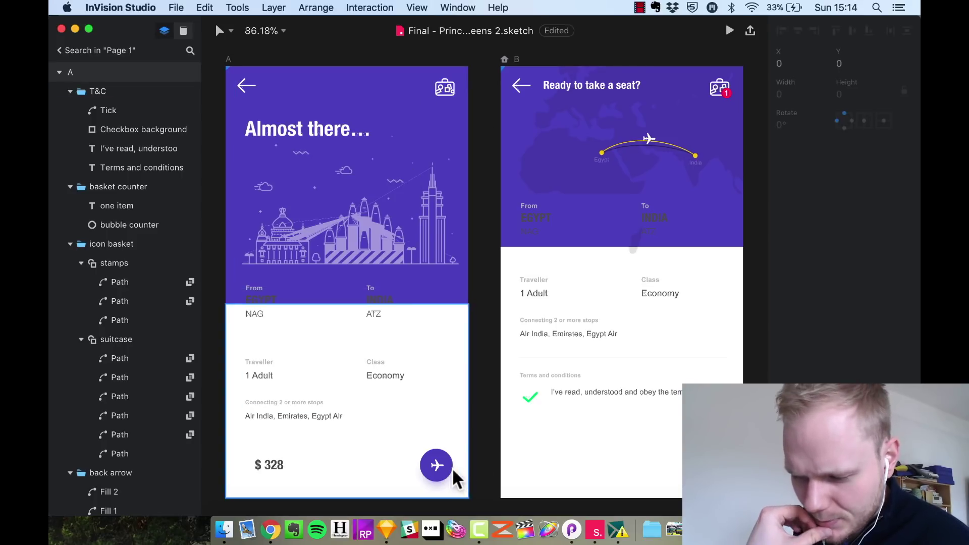
Link the plane button (Group 9) on screen A to screen B with Tap and Motion, then preview
left_click(437, 467)
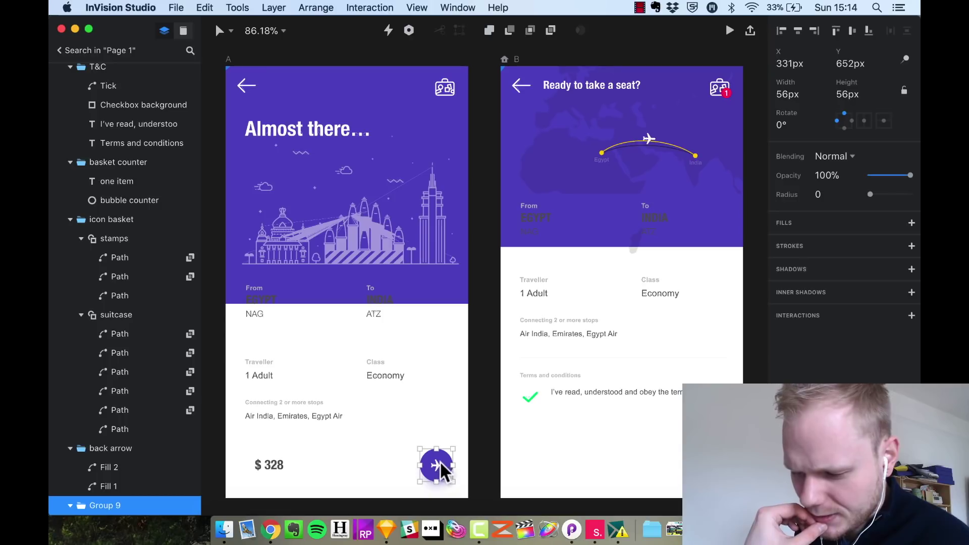
key("c")
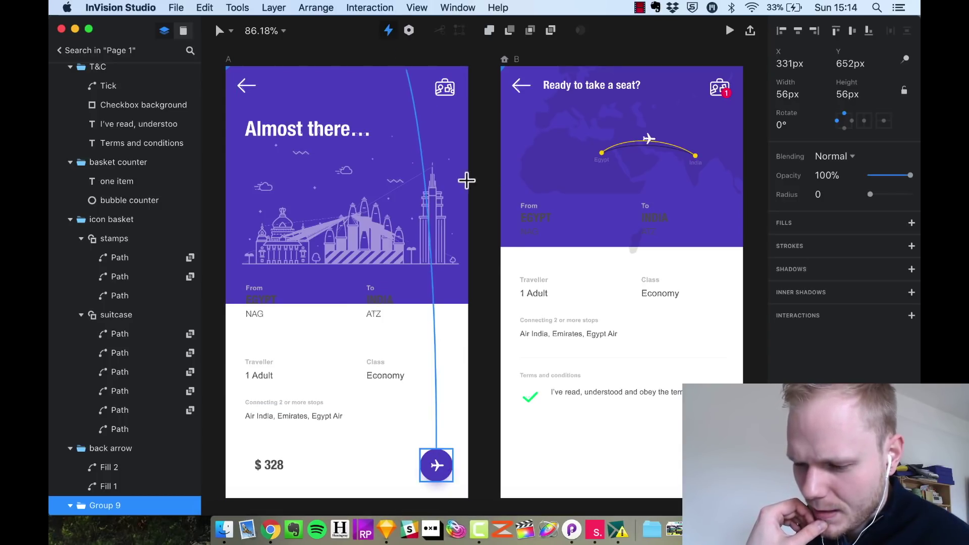
left_click(567, 324)
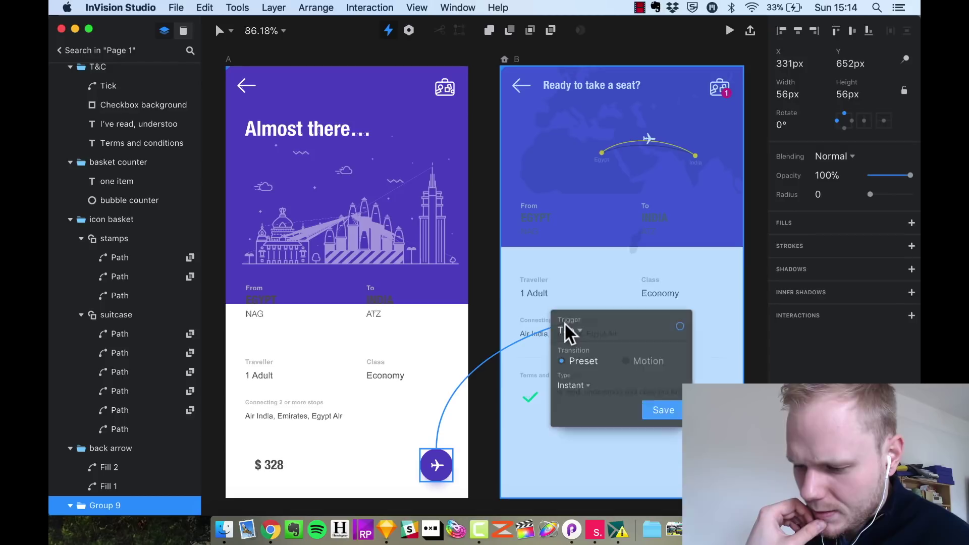
left_click(626, 361)
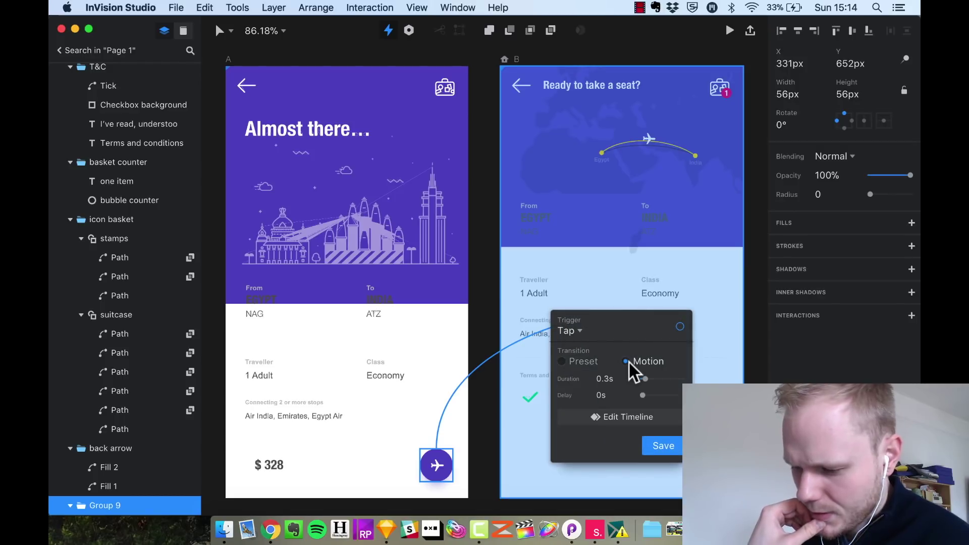
left_click(663, 446)
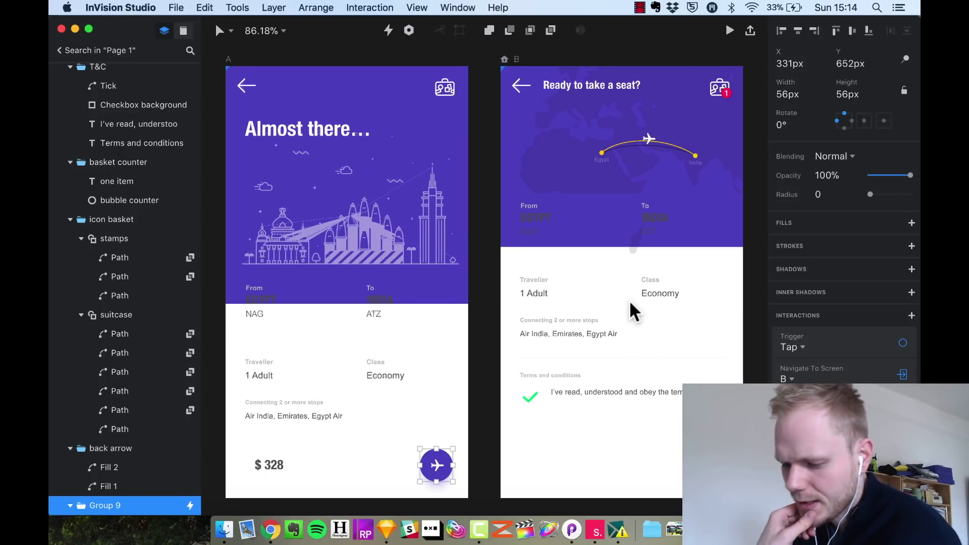
left_click(730, 30)
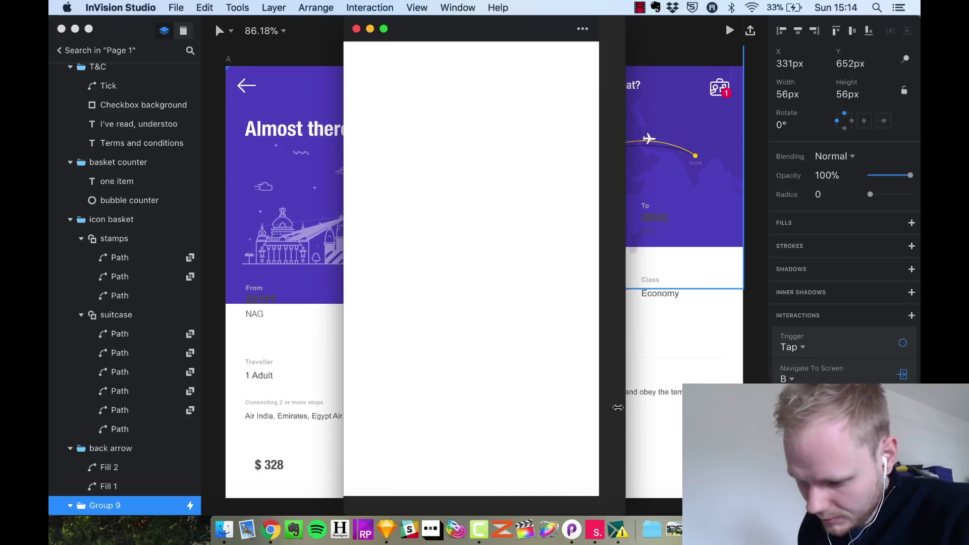
Widen the preview window, play the plane-button transition from A to B, and test the back arrow
left_click_drag(626, 503, 614, 488)
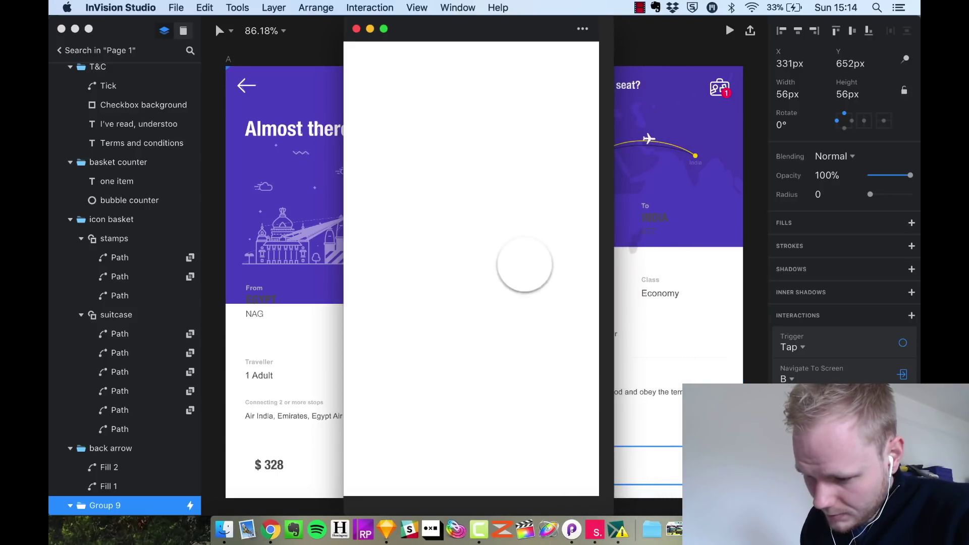
left_click(495, 231)
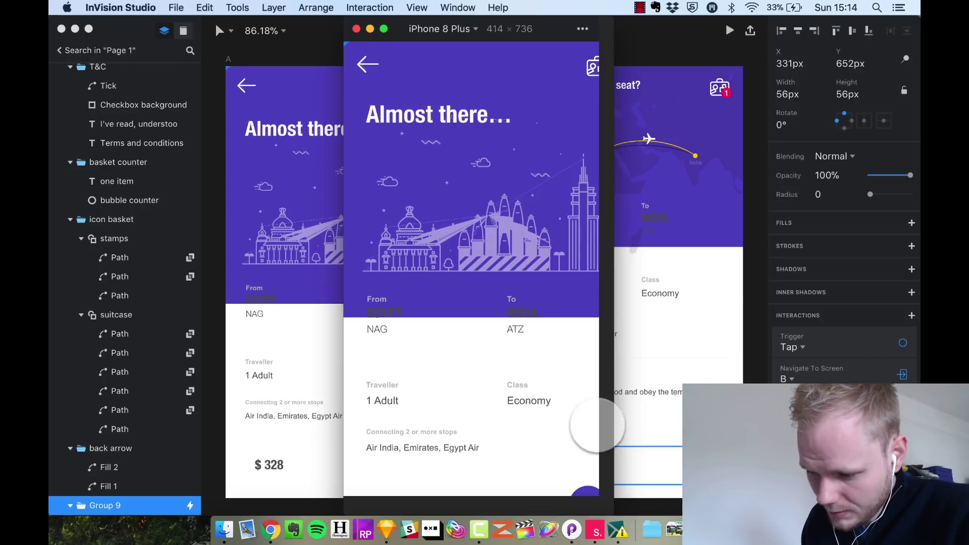
left_click_drag(632, 504, 758, 502)
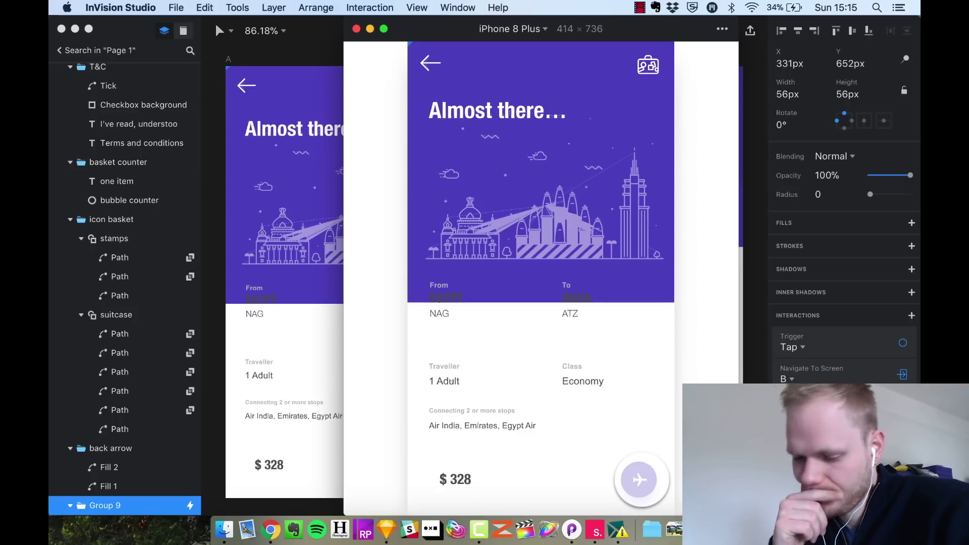
left_click(639, 480)
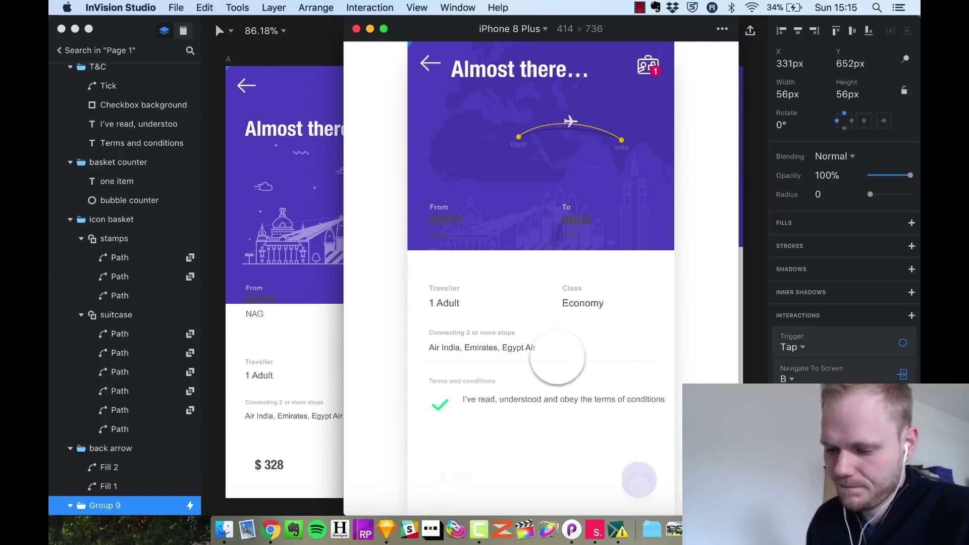
left_click(428, 64)
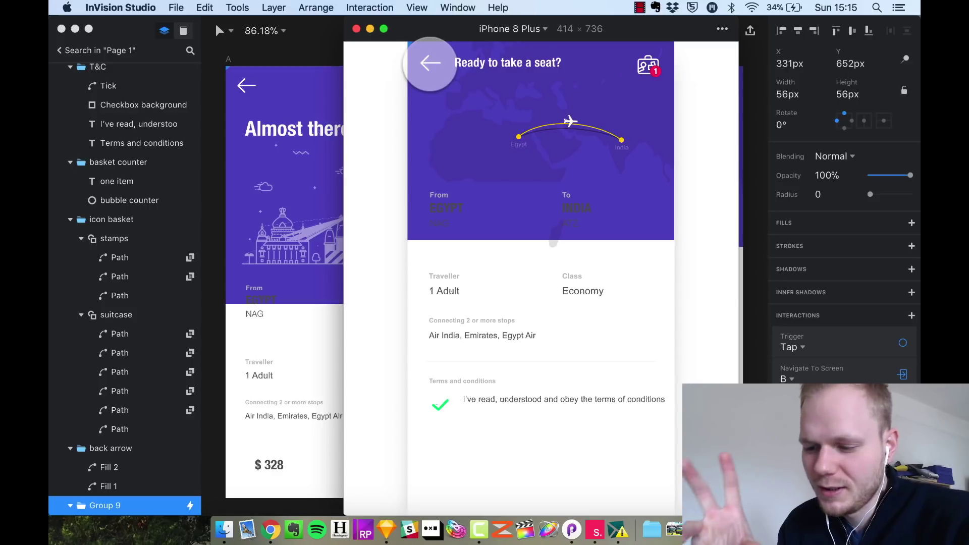
left_click(430, 63)
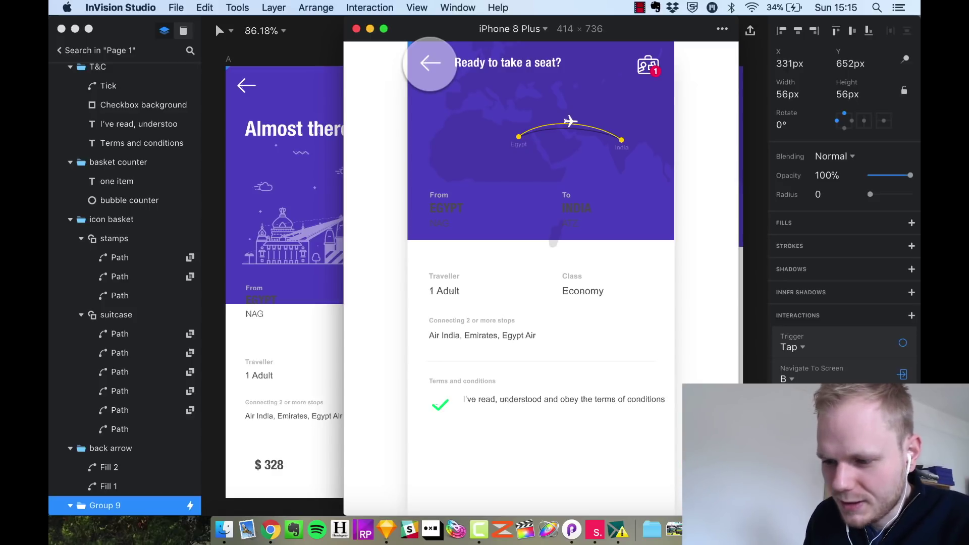
Close the preview and reselect artboard A, reopening and closing the preview once more
left_click(356, 29)
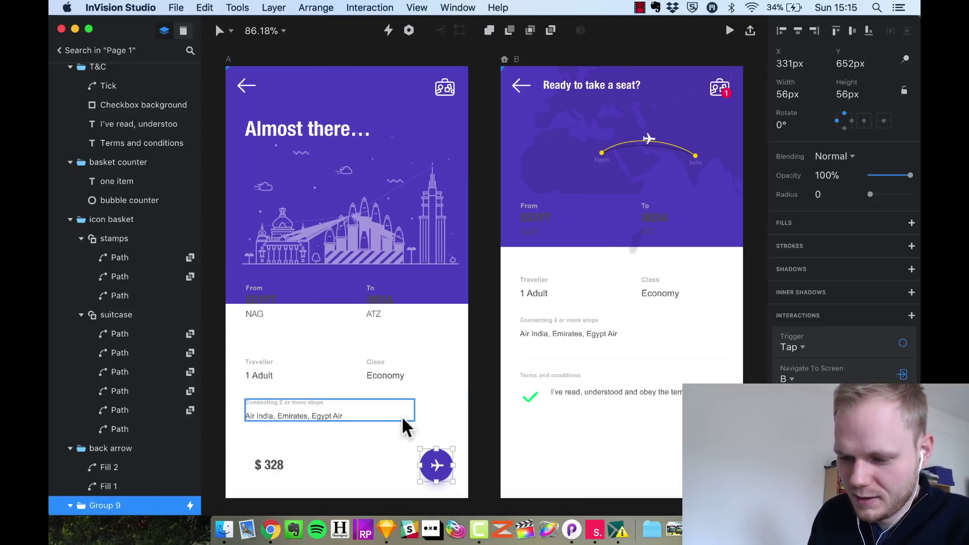
left_click(495, 344)
scroll(303, 121, "up", 2)
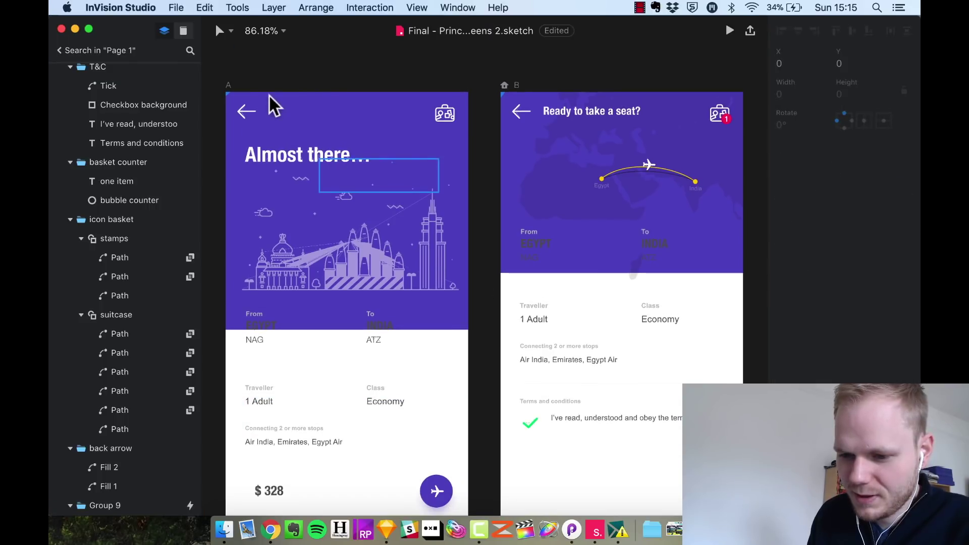
left_click(229, 83)
scroll(369, 229, "down", 2)
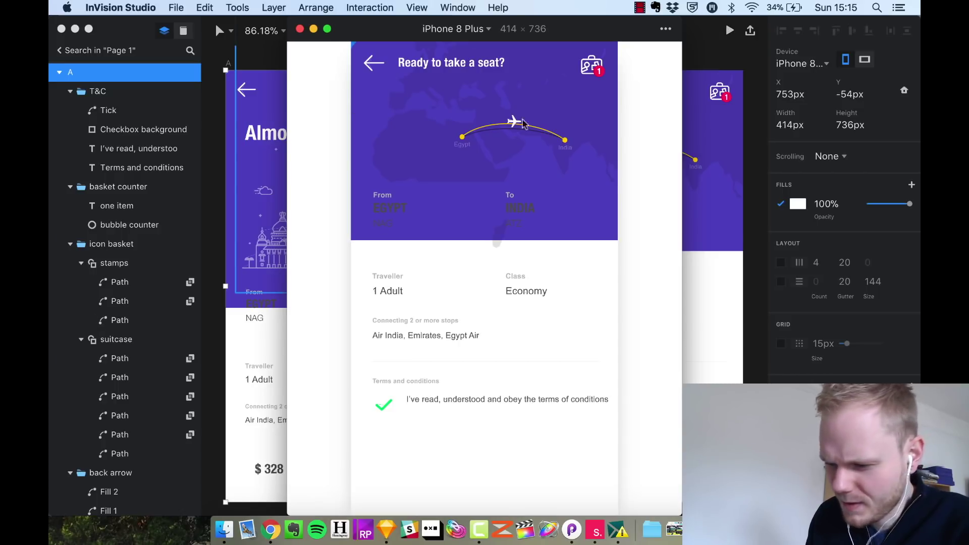
left_click(300, 29)
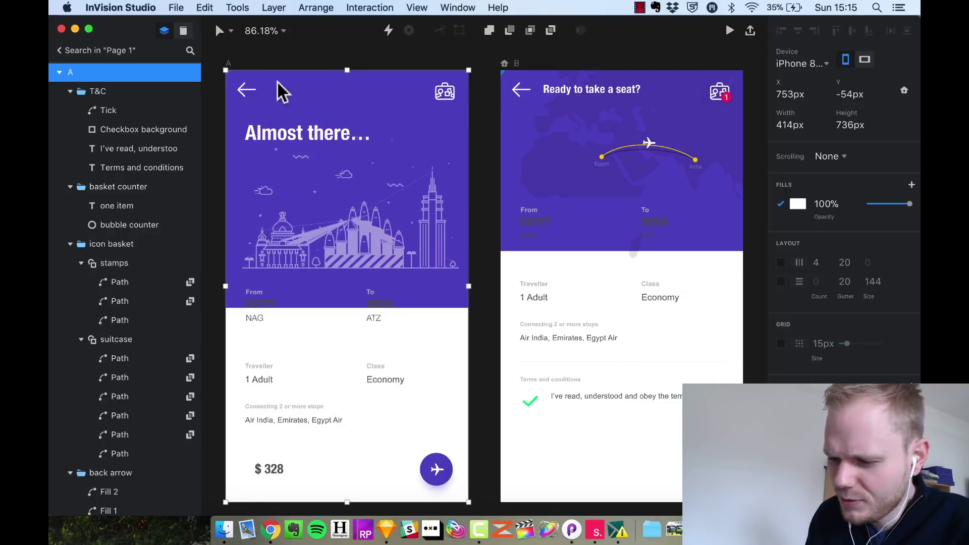
left_click(479, 196)
left_click(227, 64)
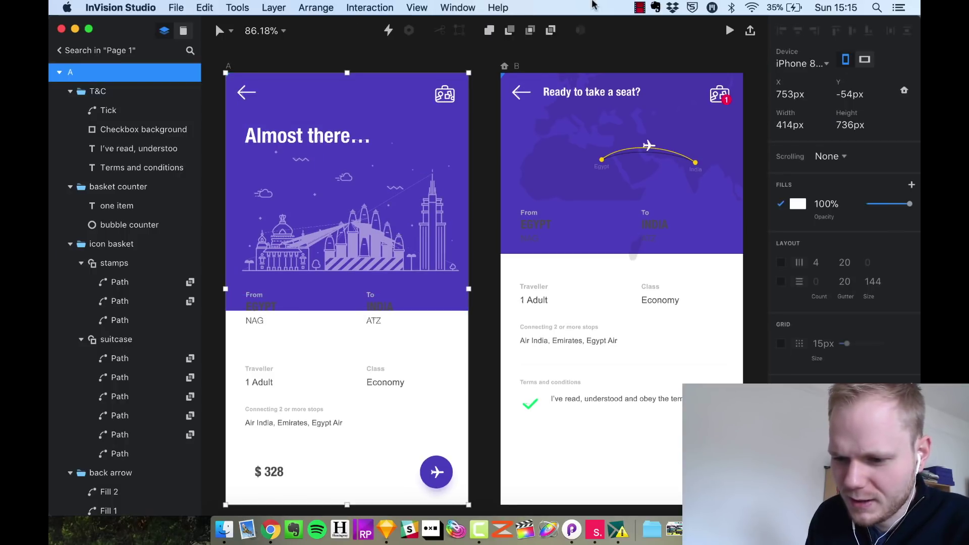
left_click(730, 30)
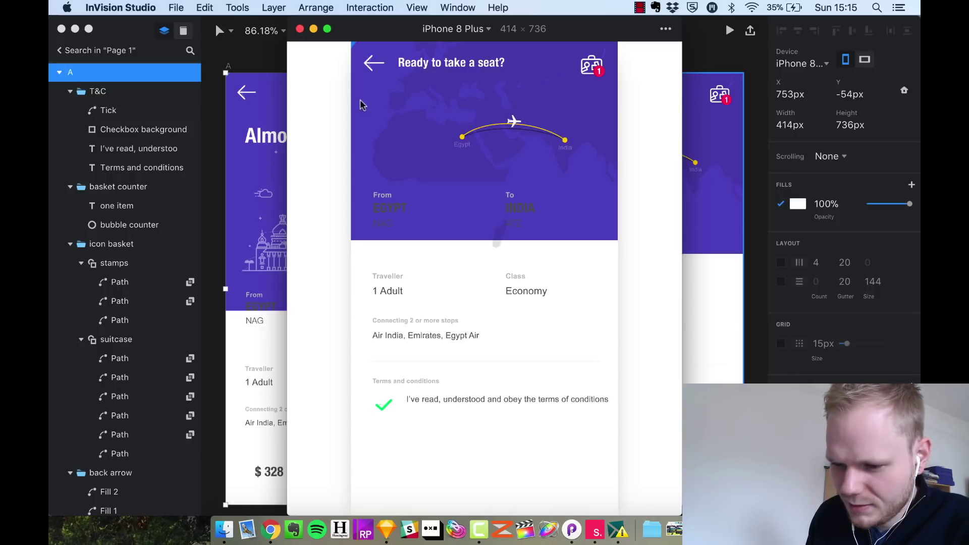
left_click(313, 30)
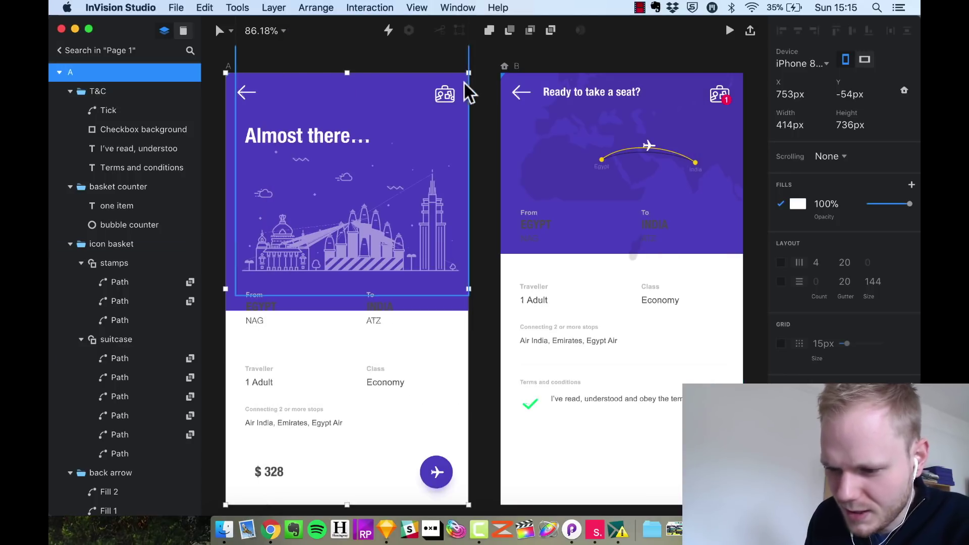
Make screen B's back arrow a component linked to screen A with a Tap Motion interaction
left_click(521, 92)
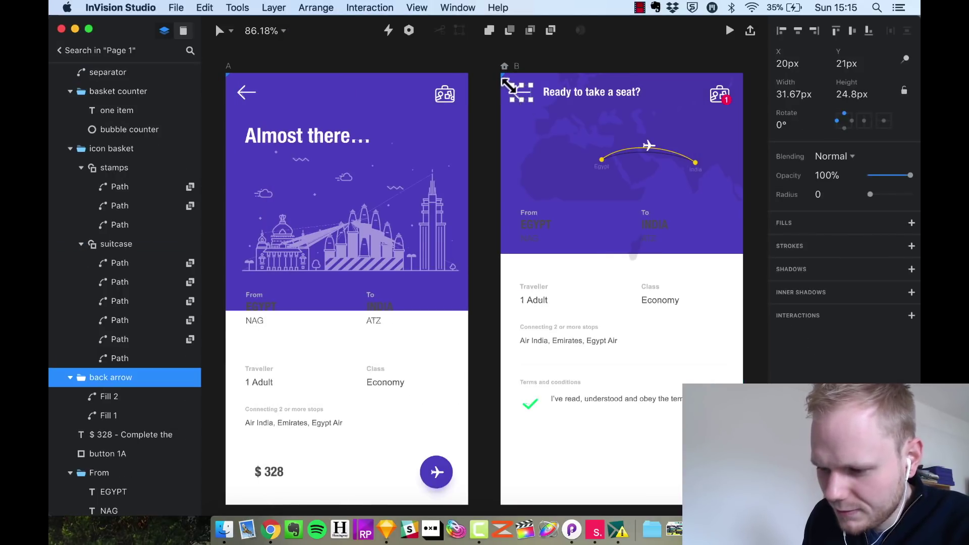
left_click(409, 30)
key("Return")
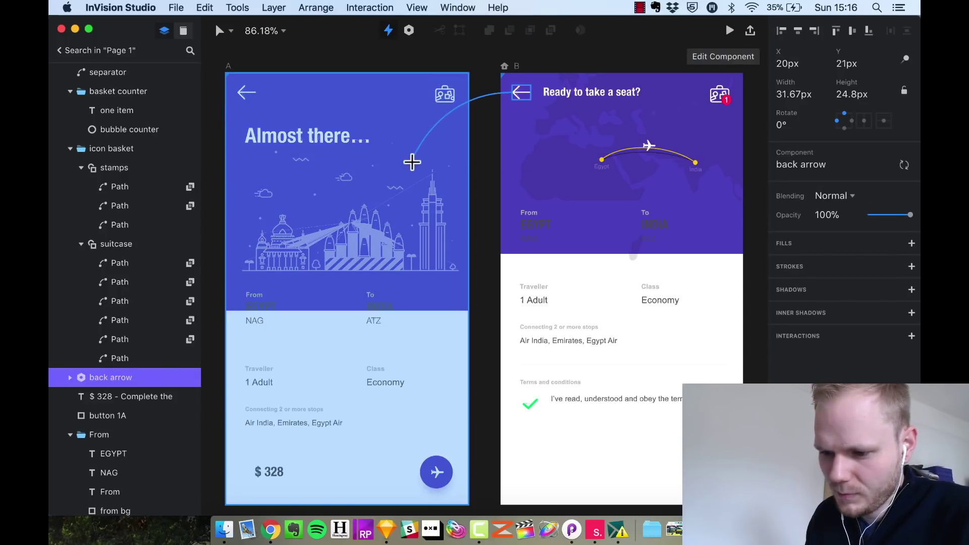
left_click(411, 161)
left_click(495, 199)
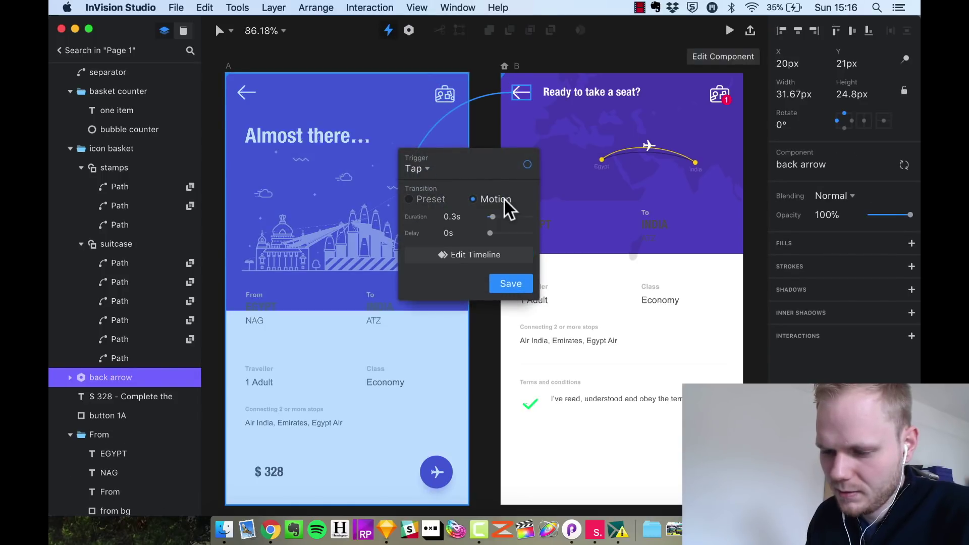
left_click(506, 281)
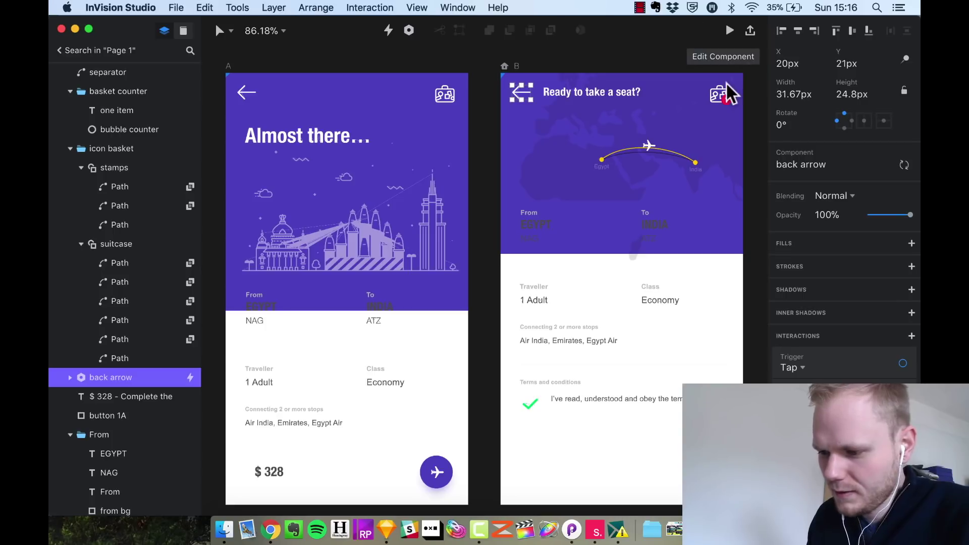
Preview the prototype, going from A to B via the plane button and back via the arrow
left_click(730, 31)
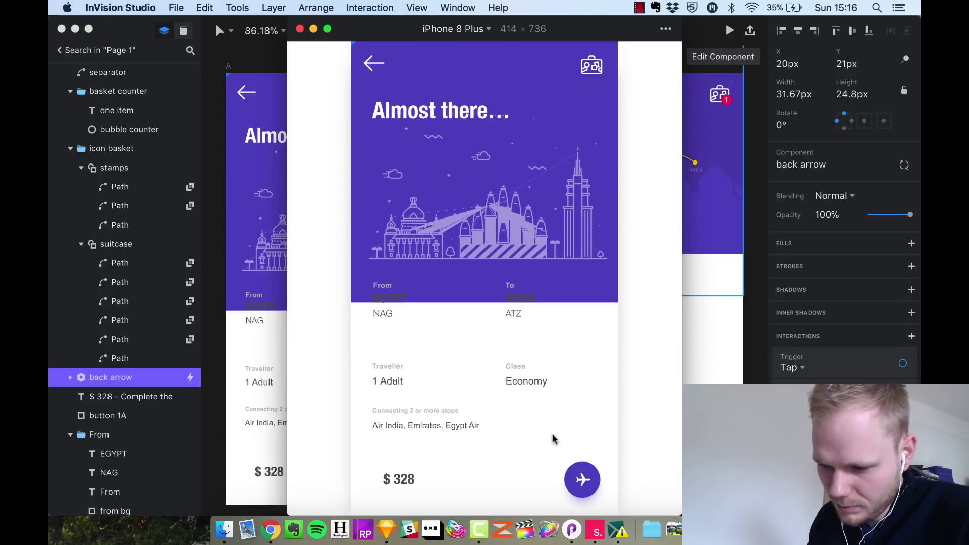
left_click(582, 479)
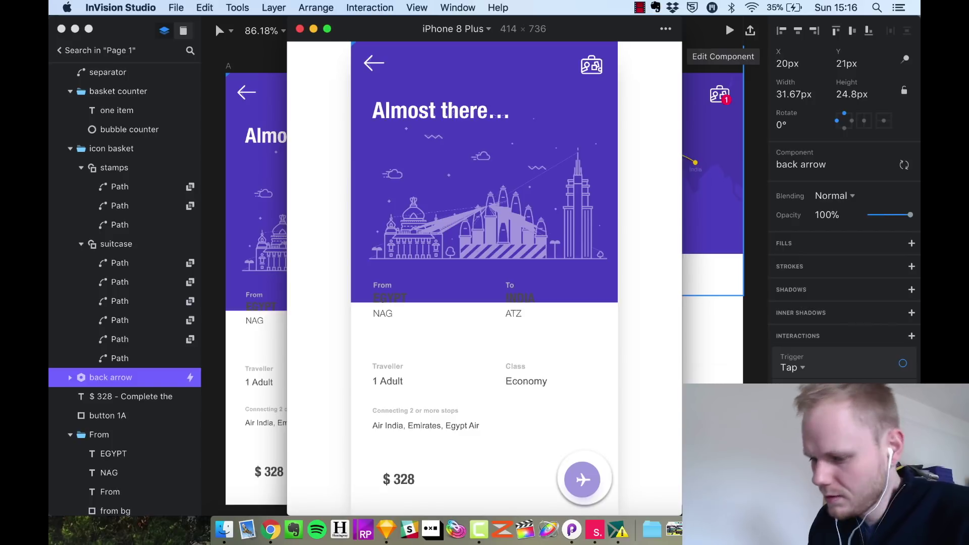
left_click(371, 67)
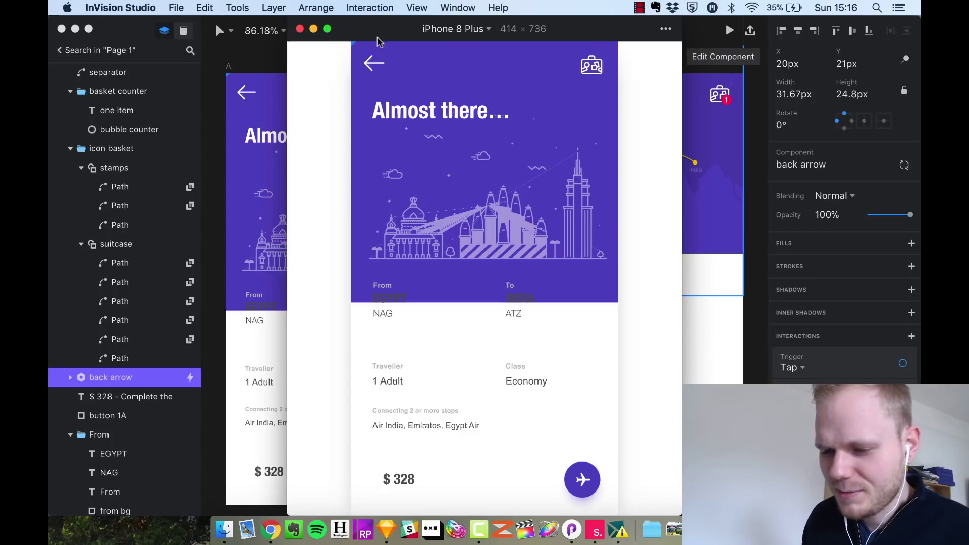
left_click_drag(680, 513, 656, 482)
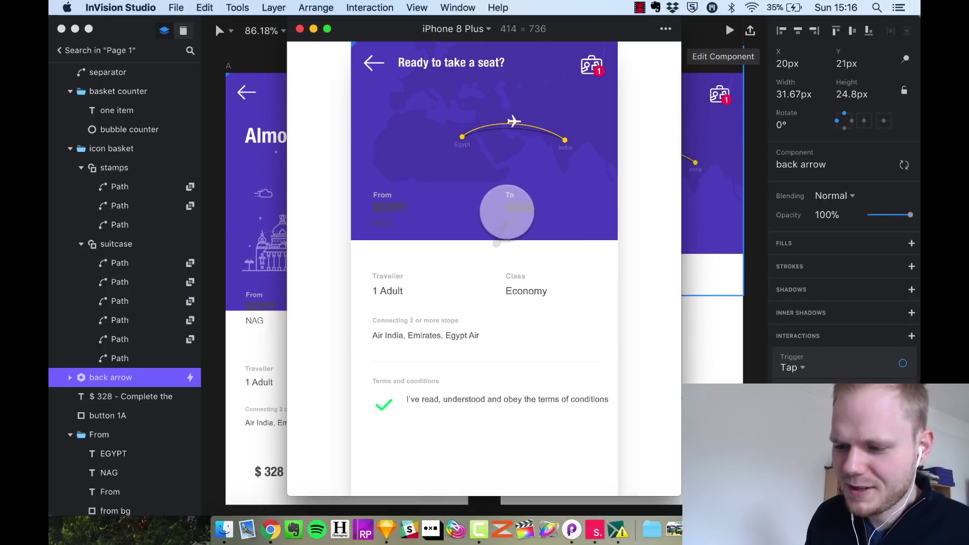
left_click(300, 29)
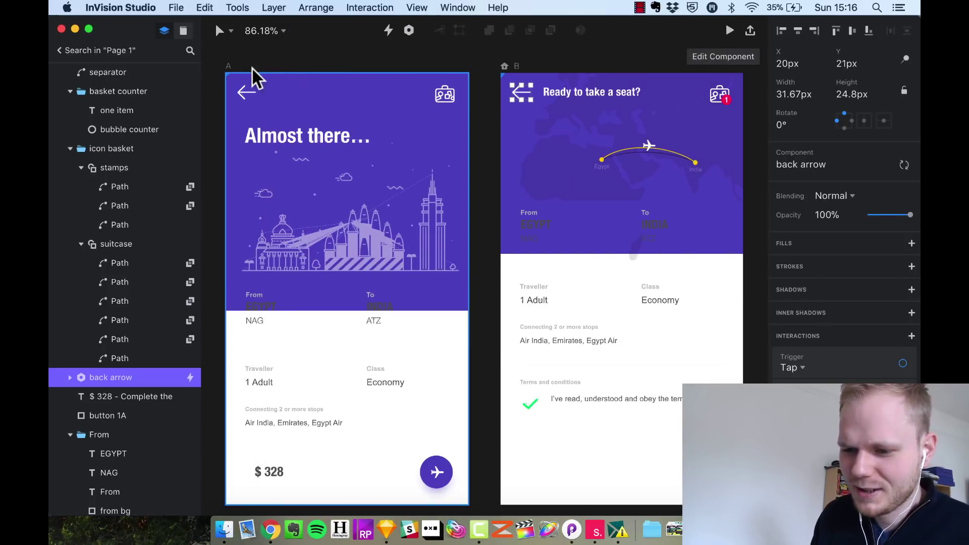
left_click(227, 66)
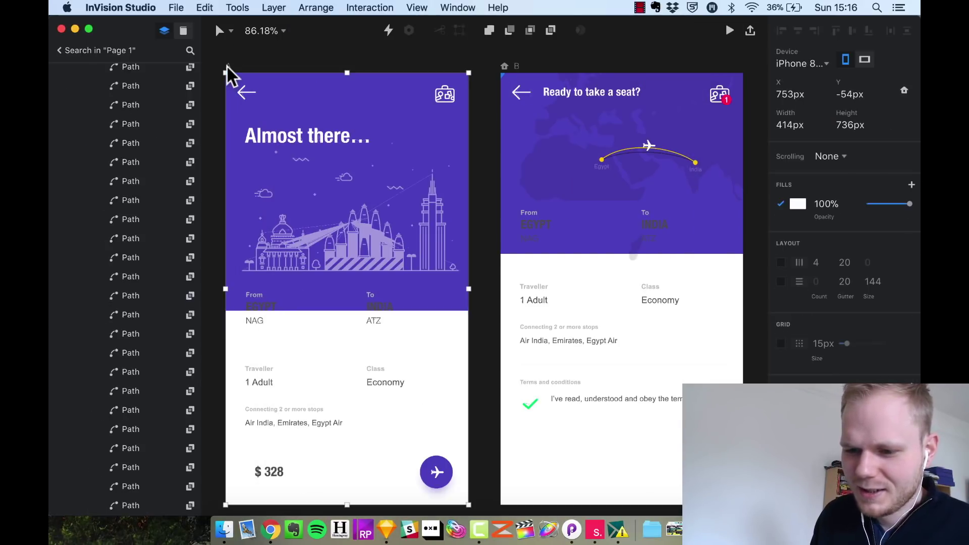
left_click(729, 30)
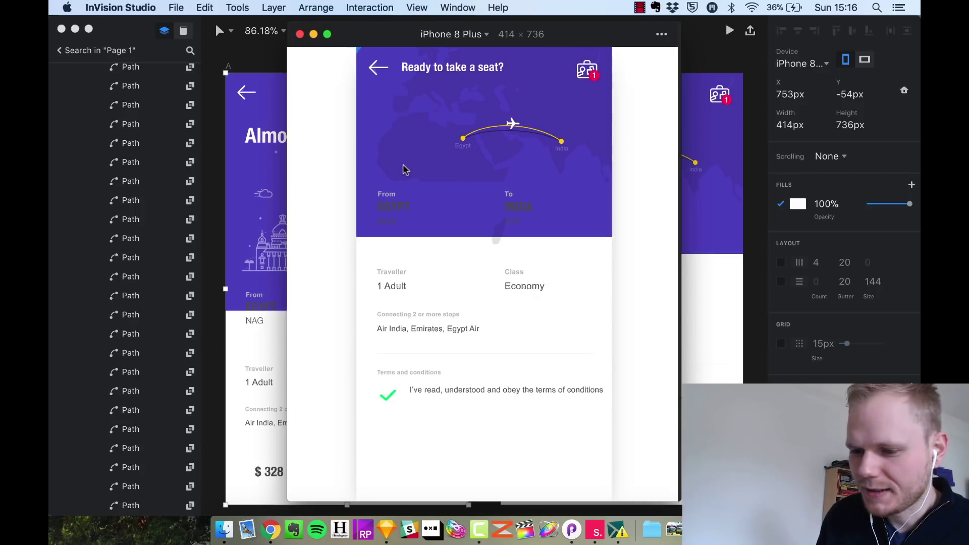
left_click(378, 68)
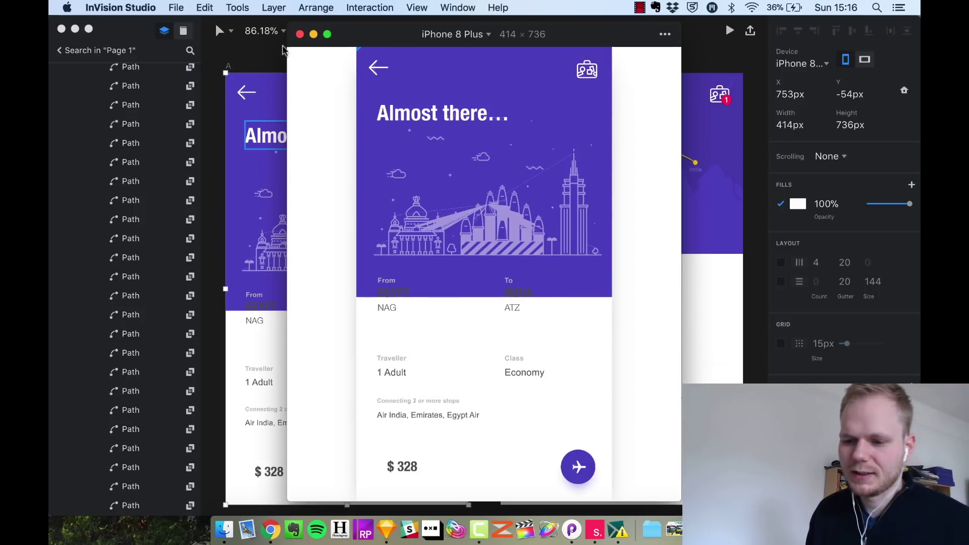
left_click(299, 34)
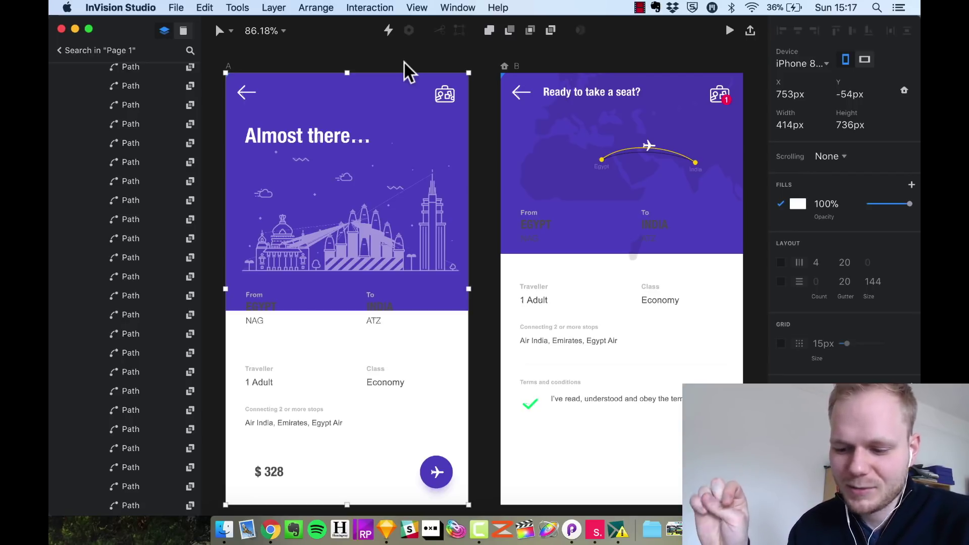
left_click(571, 529)
left_click(217, 191)
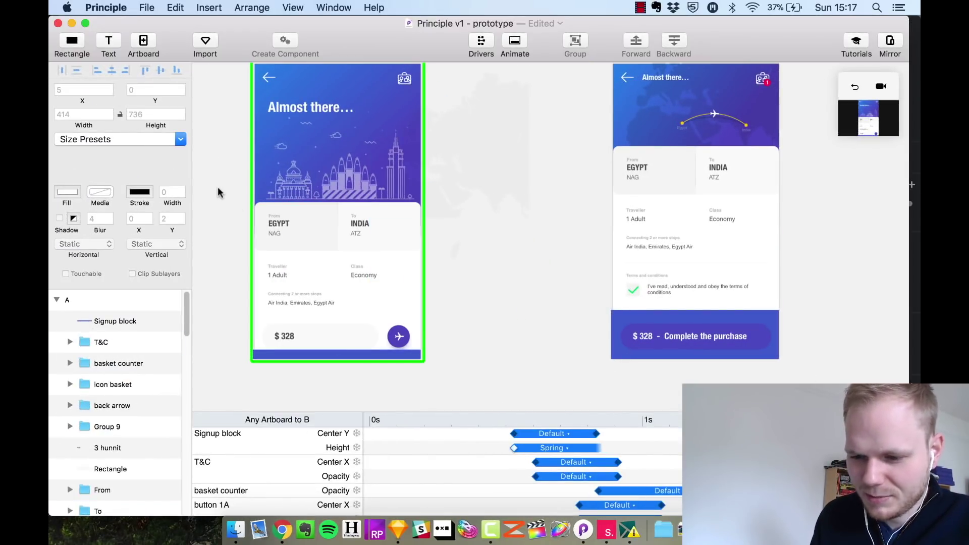
scroll(403, 303, "up", 2)
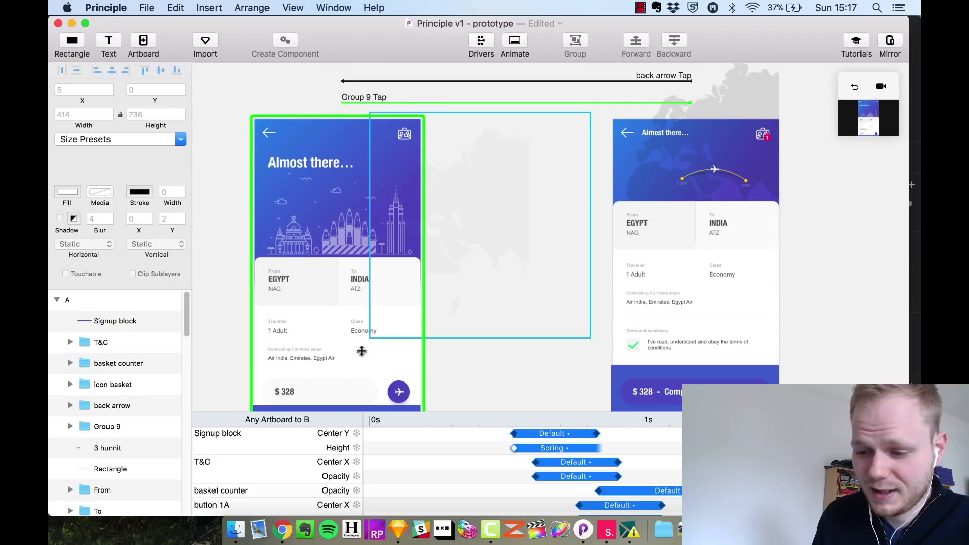
scroll(336, 233, "down", 1)
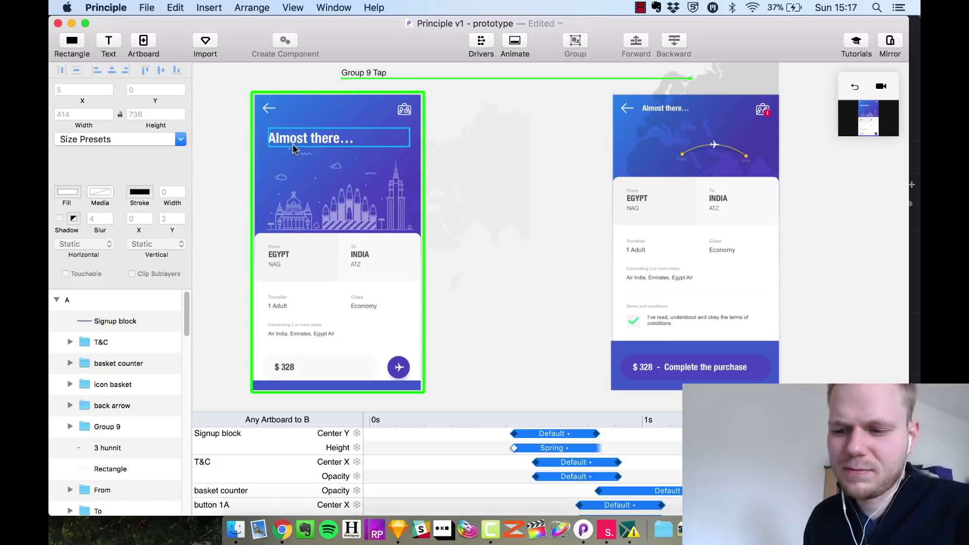
left_click(71, 24)
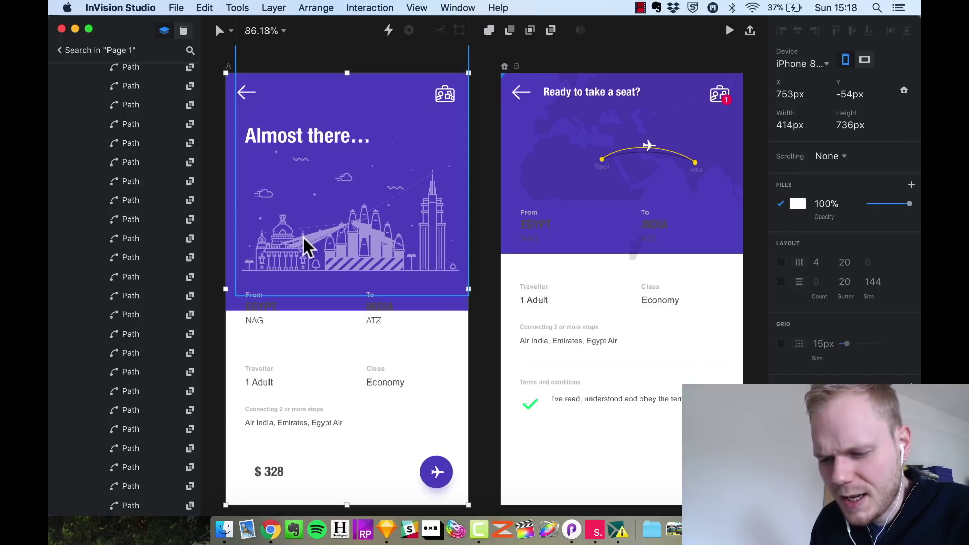
scroll(281, 131, "up", 5)
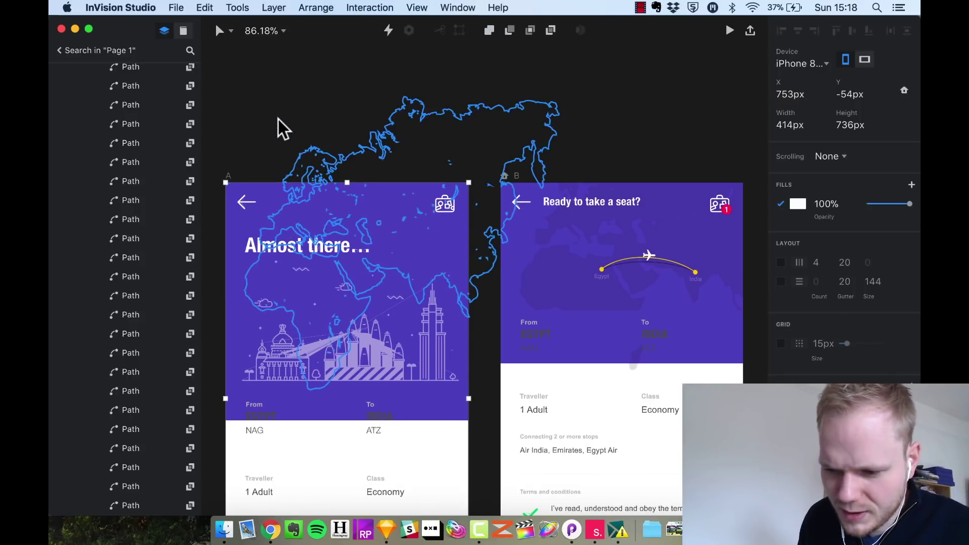
scroll(292, 246, "up", 1)
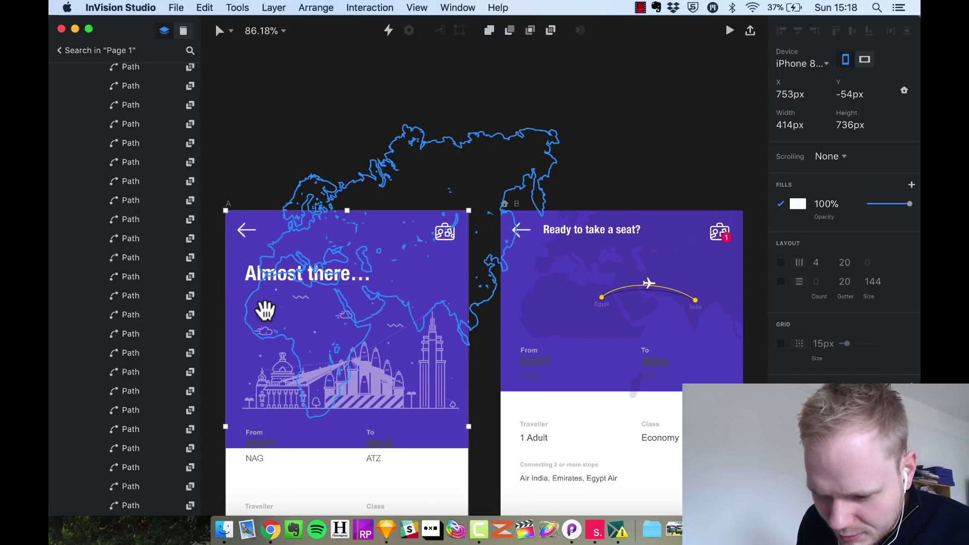
key("alt+super+space")
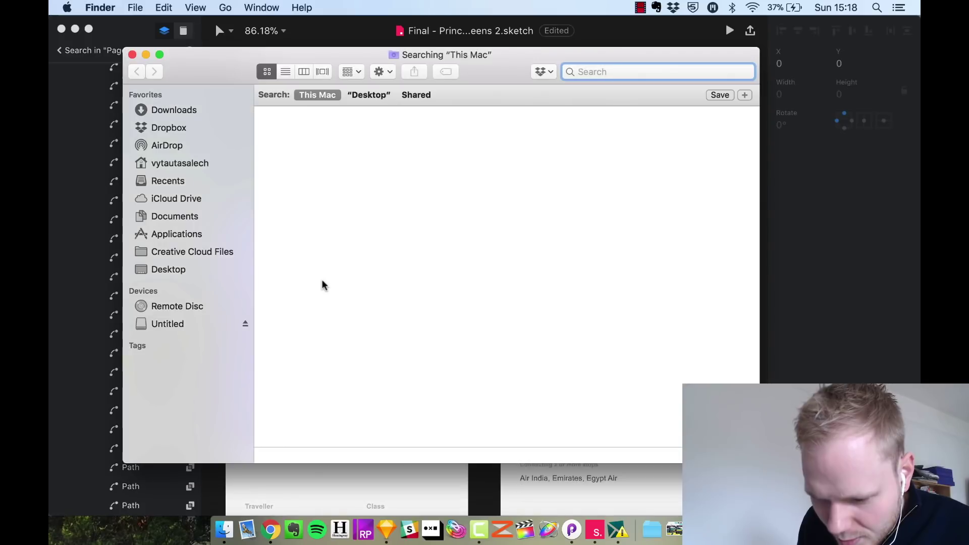
left_click(132, 55)
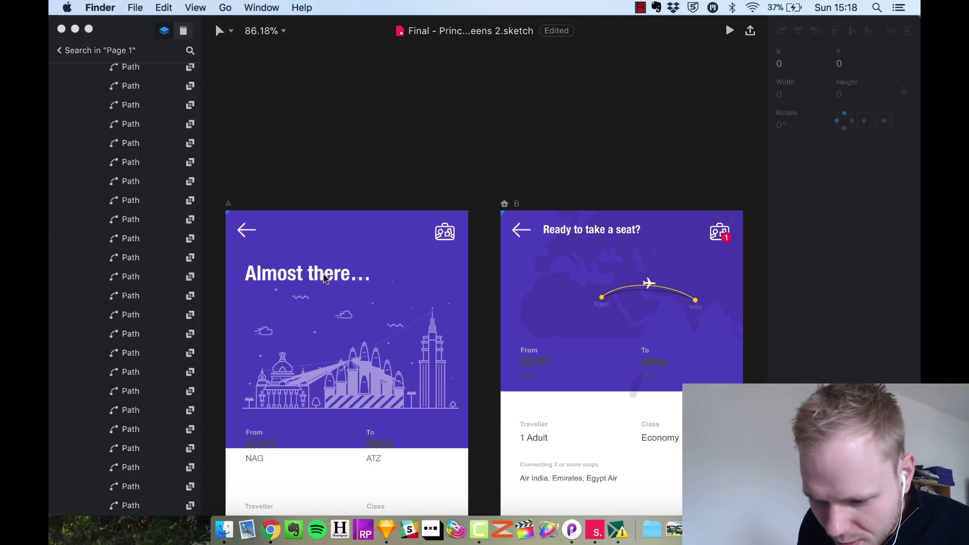
left_click(439, 143)
scroll(504, 246, "down", 1)
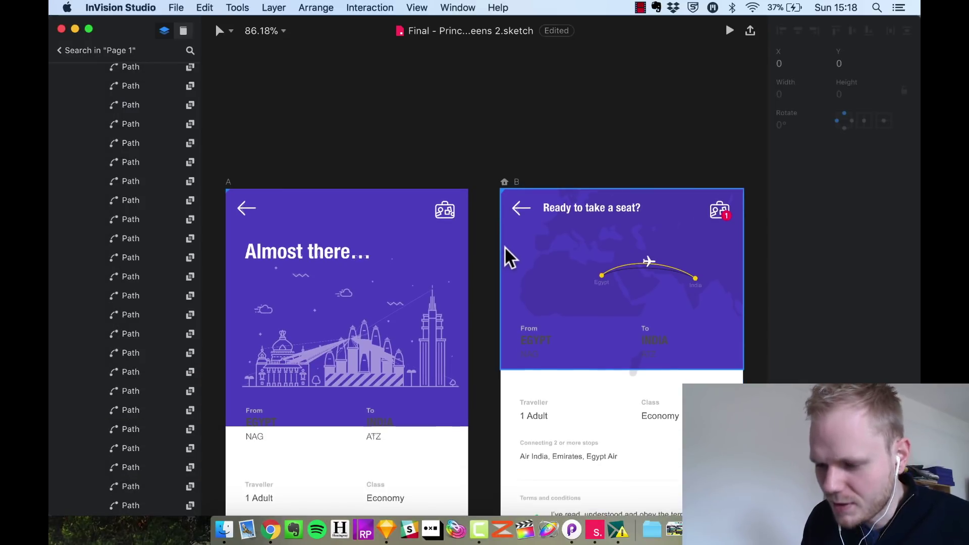
scroll(499, 247, "down", 2)
scroll(502, 307, "down", 2)
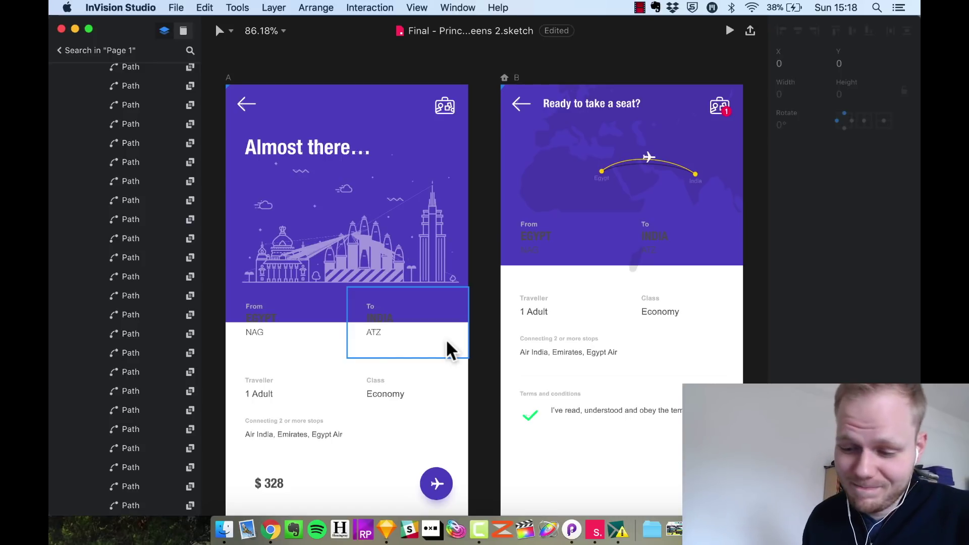
scroll(488, 364, "down", 2)
scroll(488, 364, "down", 5)
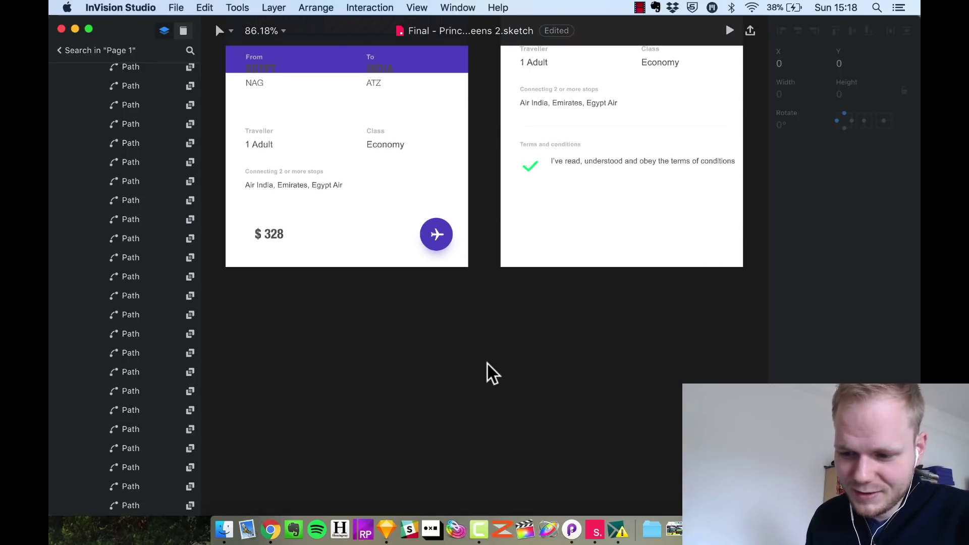